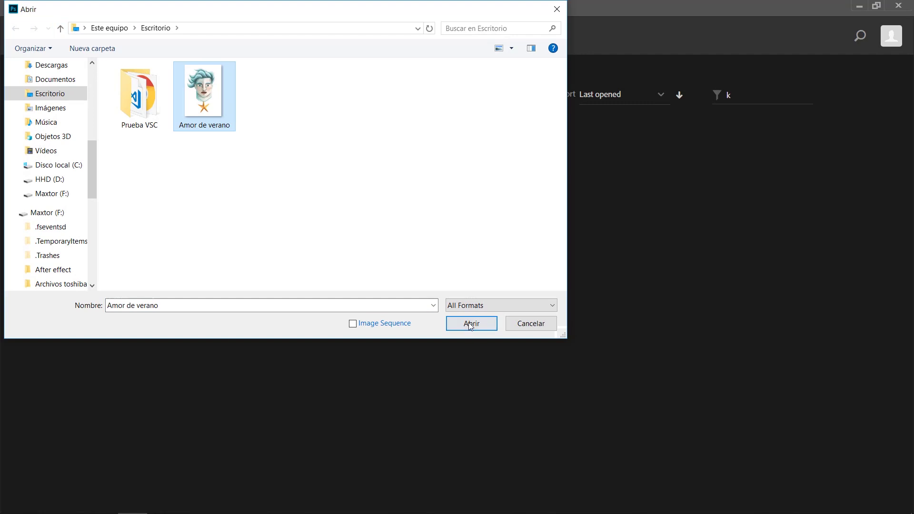
Open the Amor de verano image and turn its unlocked Background layer into a smart object.
left_click(471, 325)
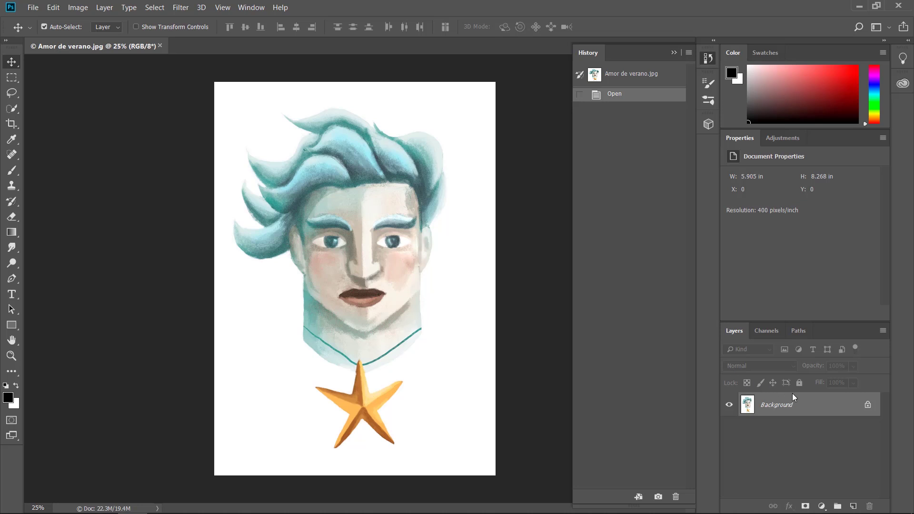
left_click(867, 406)
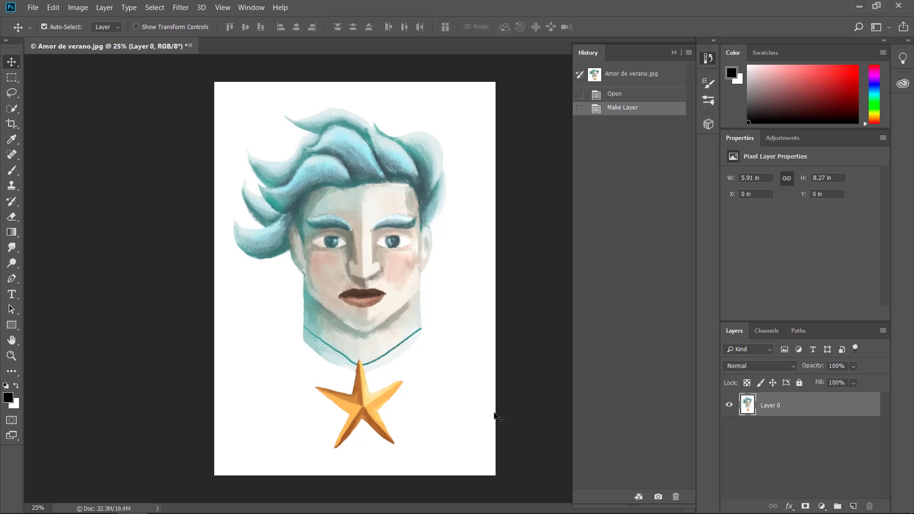
right_click(771, 402)
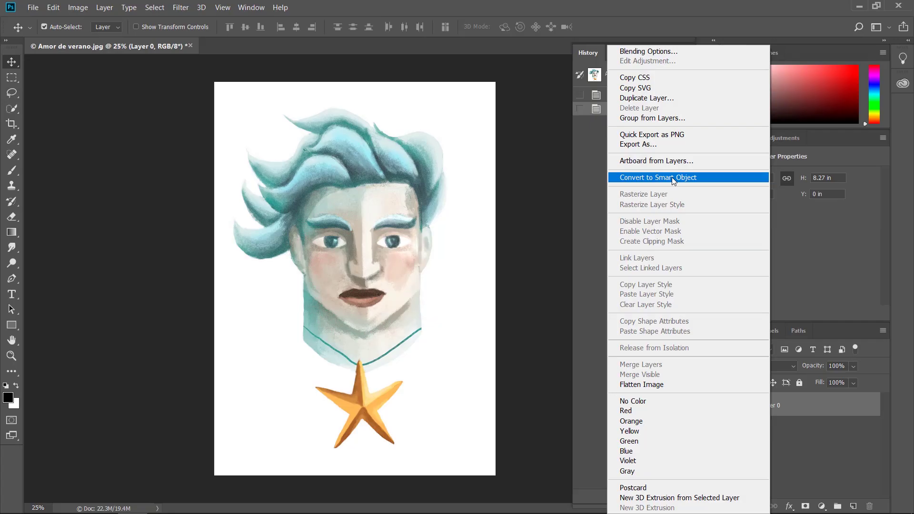
left_click(672, 177)
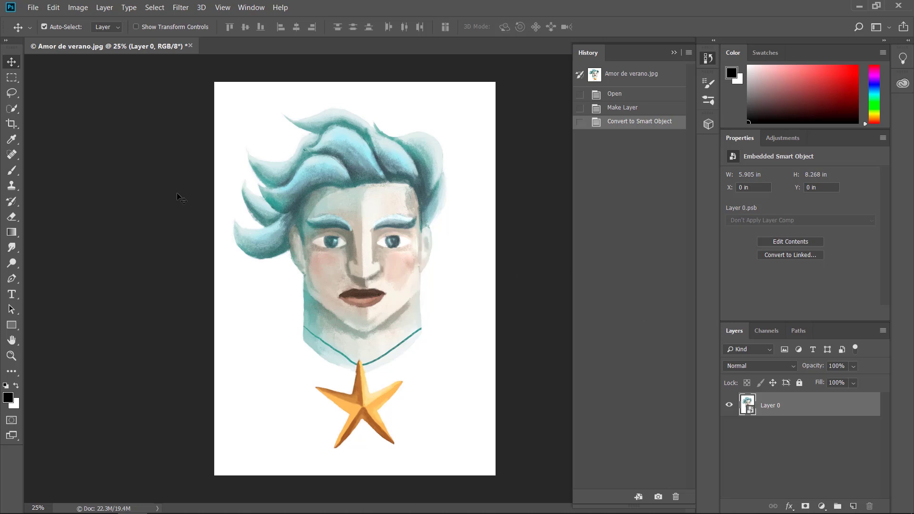
Resize the image to 2500 pixels wide, keeping its proportions and automatic resampling.
left_click(78, 8)
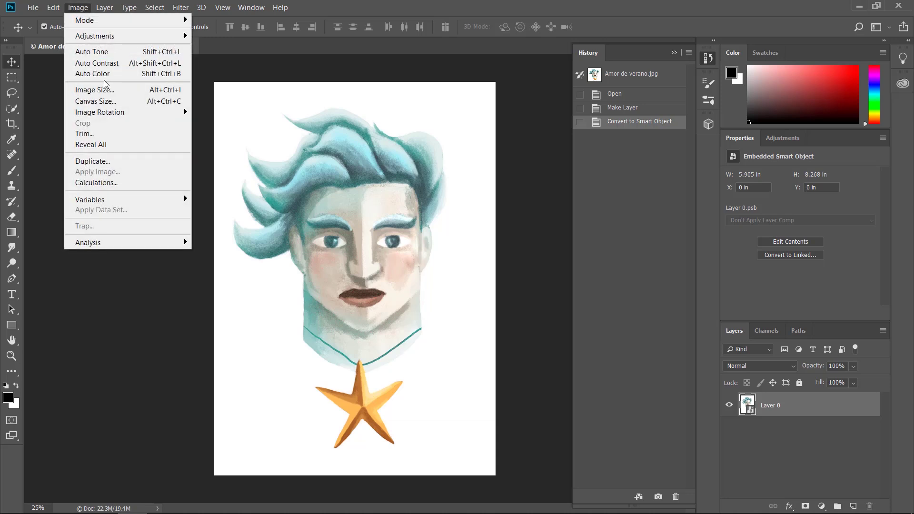
left_click(106, 93)
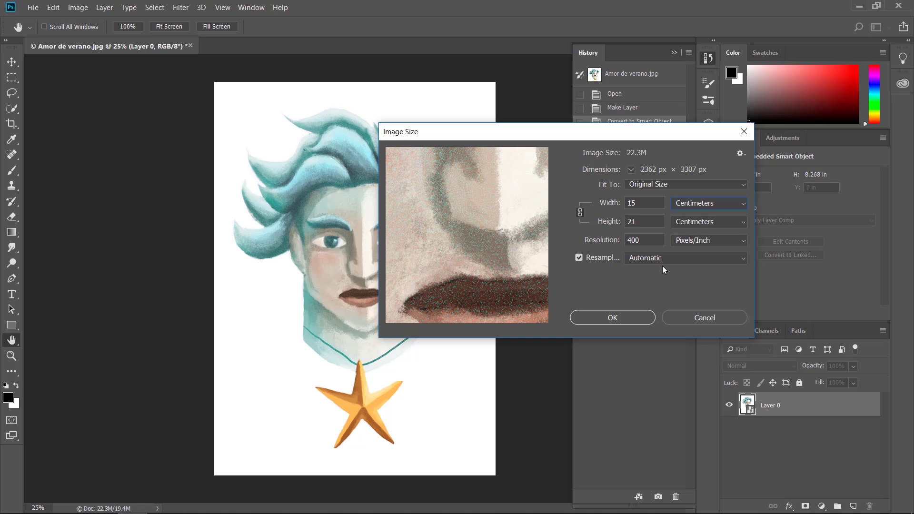
left_click(746, 205)
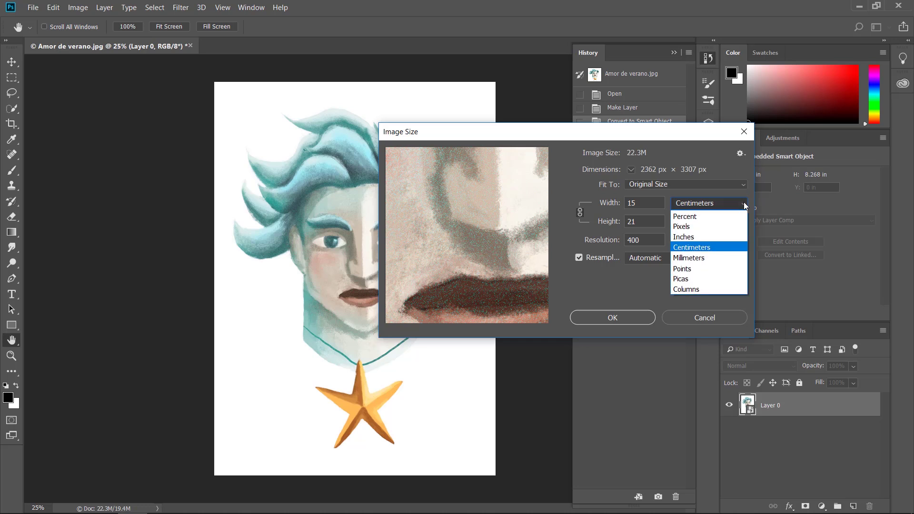
left_click(696, 227)
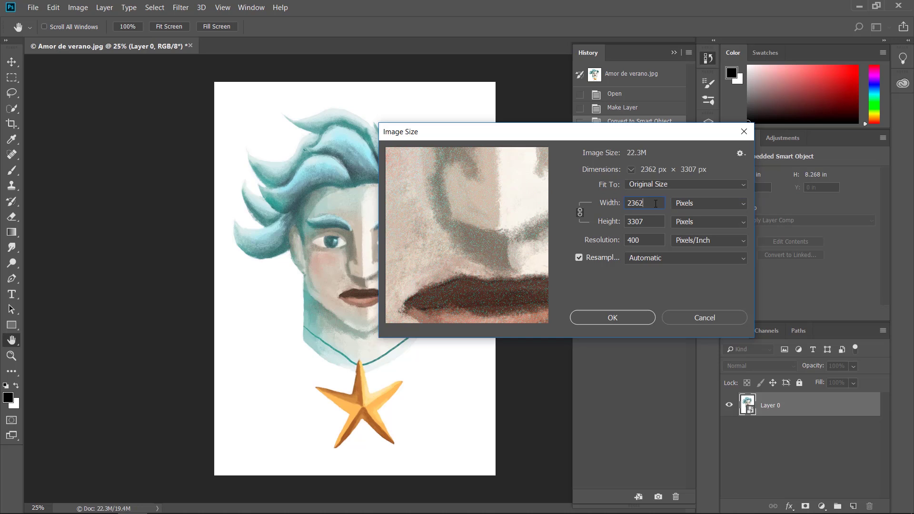
left_click_drag(655, 203, 589, 203)
type("2500")
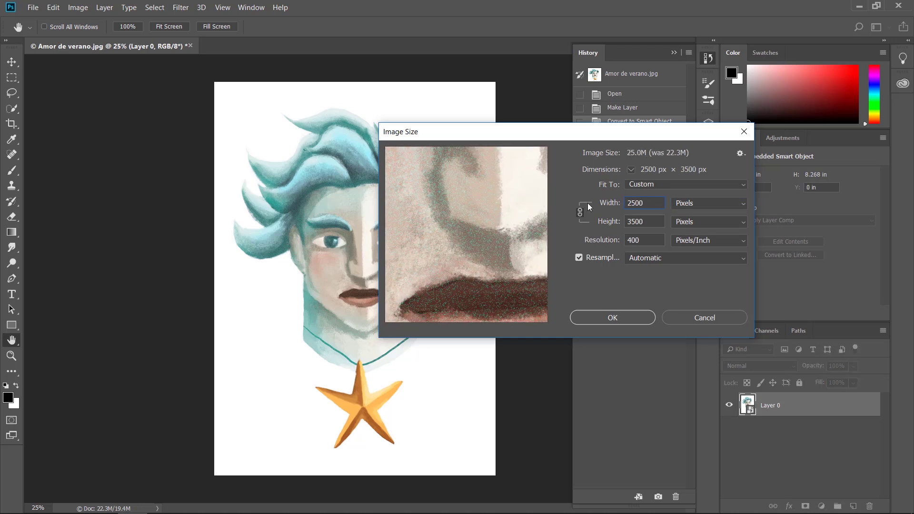
key("Return")
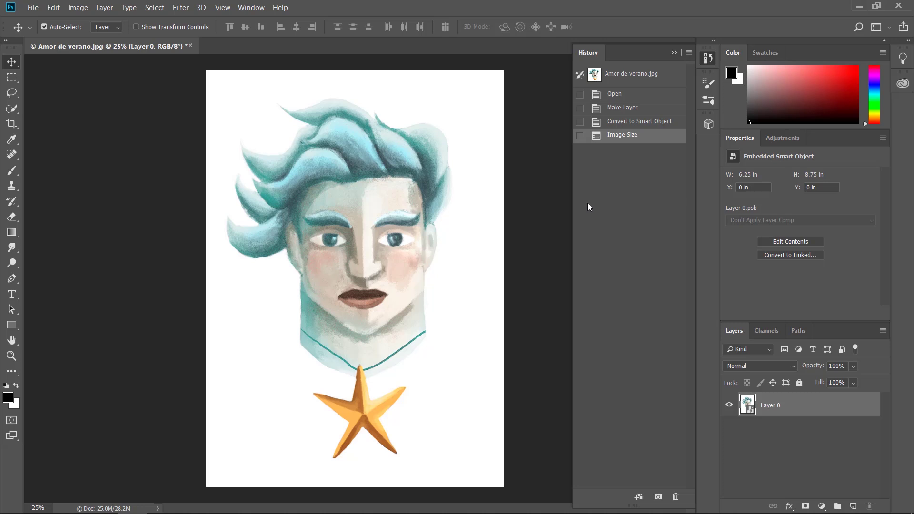
Open the smart object's contents and add a Black & White adjustment layer above the portrait.
double_click(748, 402)
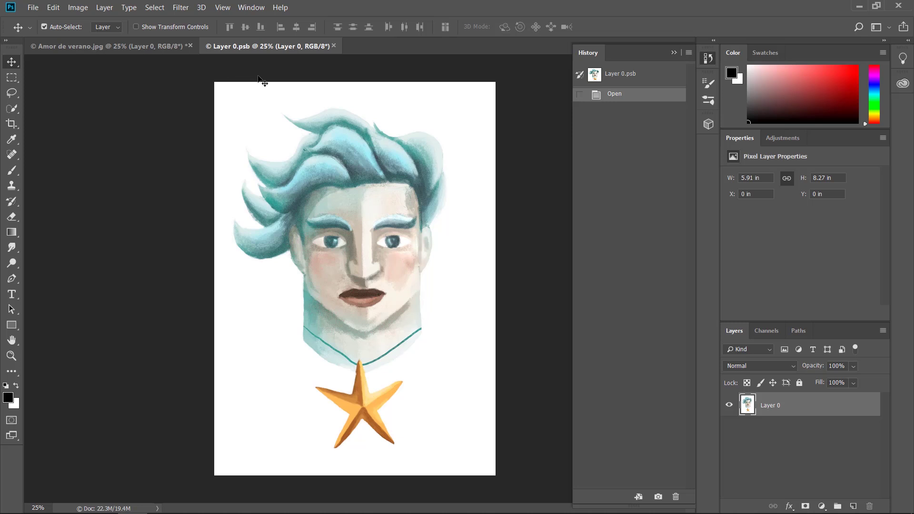
scroll(271, 86, "up", 1)
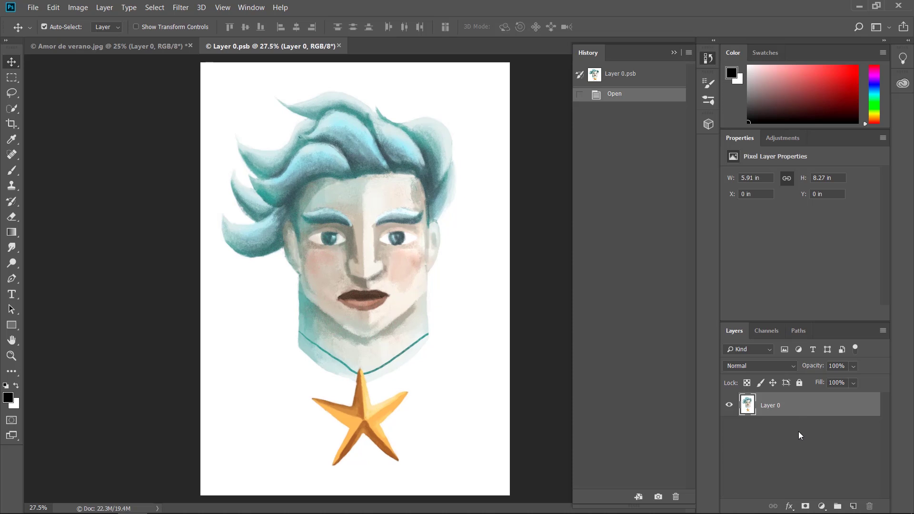
left_click(821, 506)
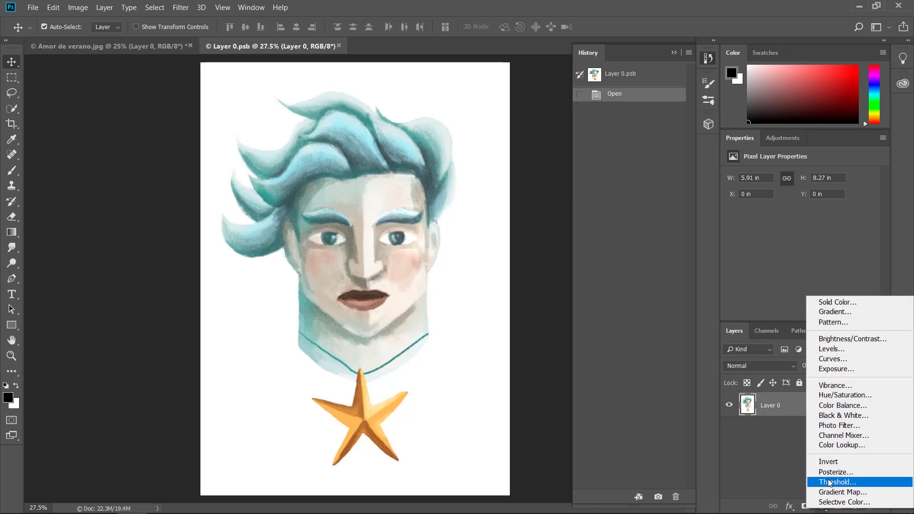
left_click(845, 415)
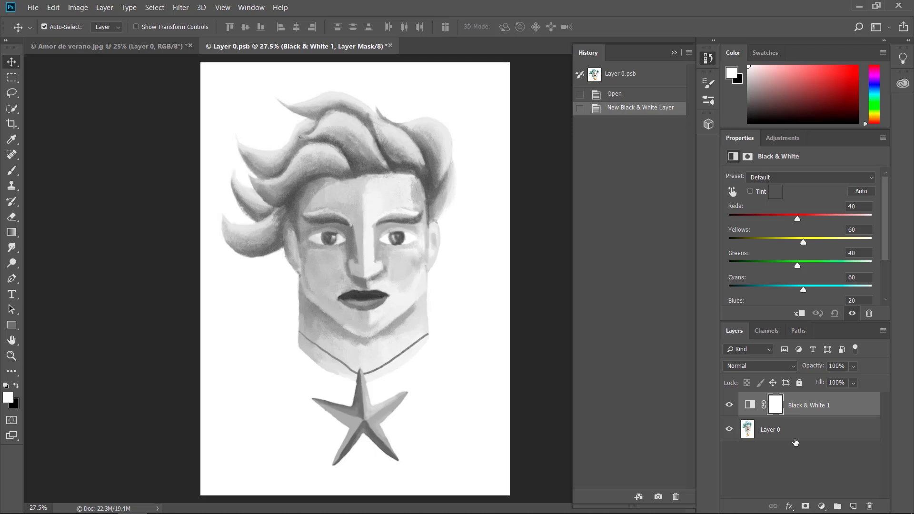
Add a Levels adjustment layer with the black input at 67 and the midtones at 0.71.
left_click(821, 506)
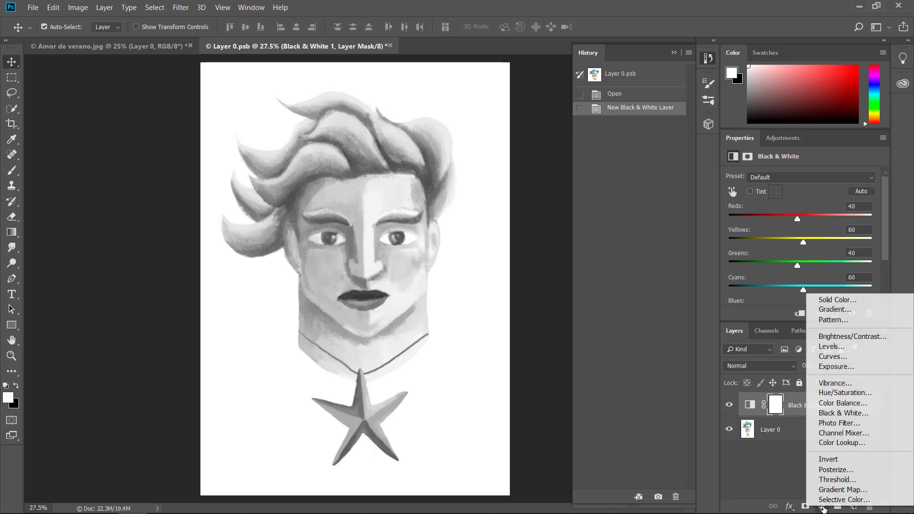
left_click(832, 348)
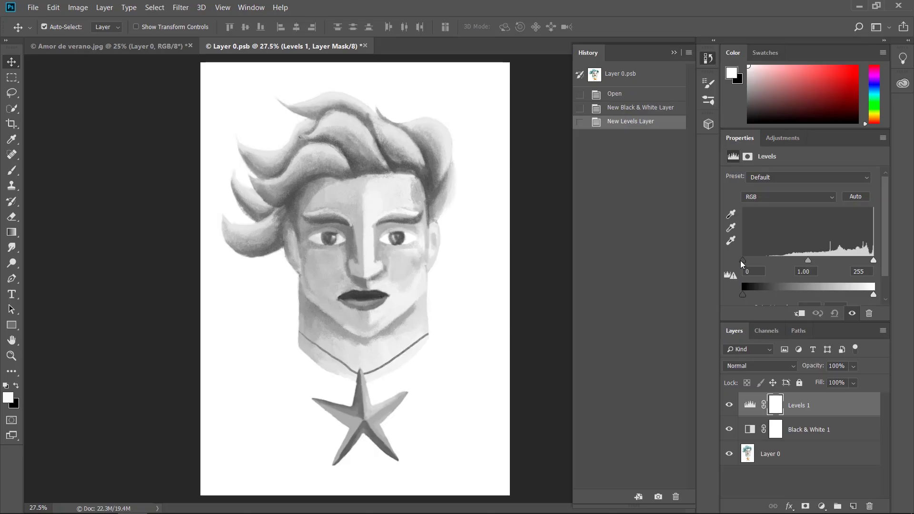
left_click_drag(742, 261, 775, 263)
left_click_drag(776, 263, 778, 265)
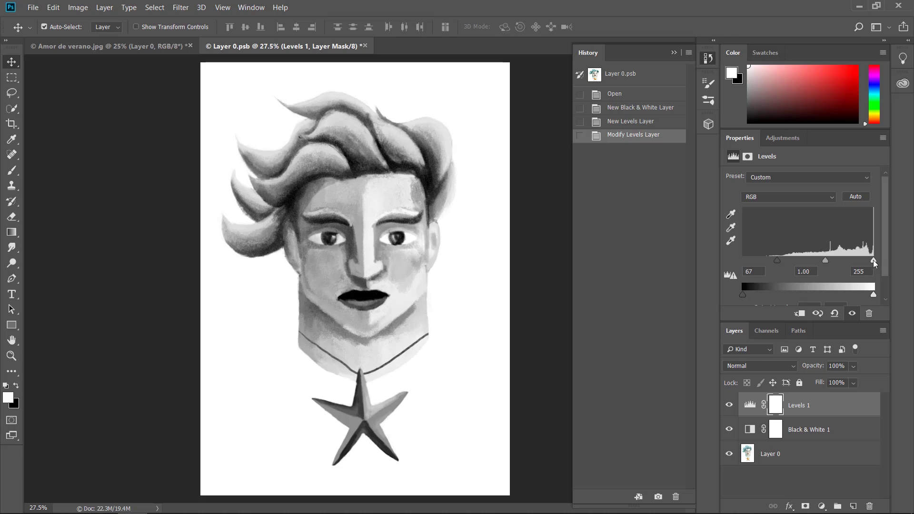
mouse_move(875, 263)
left_mouse_down()
mouse_move(848, 267)
mouse_move(883, 256)
left_mouse_up()
left_click(824, 261)
mouse_move(825, 262)
left_mouse_down()
mouse_move(862, 260)
mouse_move(797, 261)
mouse_move(837, 258)
left_mouse_up()
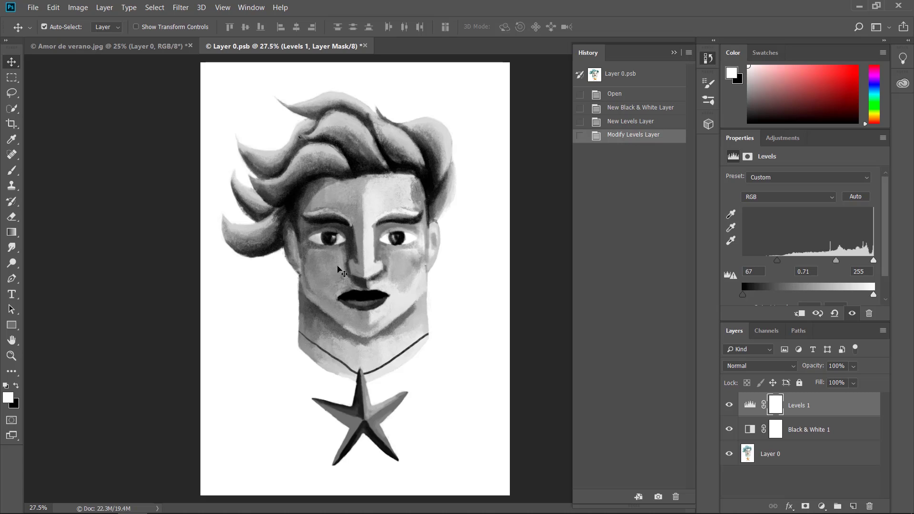
Save the smart object's contents and return to the Amor de verano document.
left_click(36, 9)
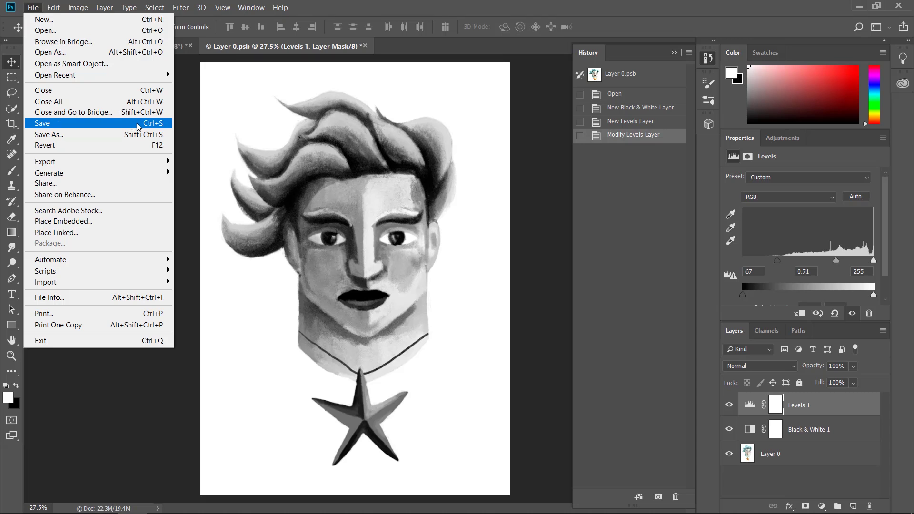
left_click(91, 128)
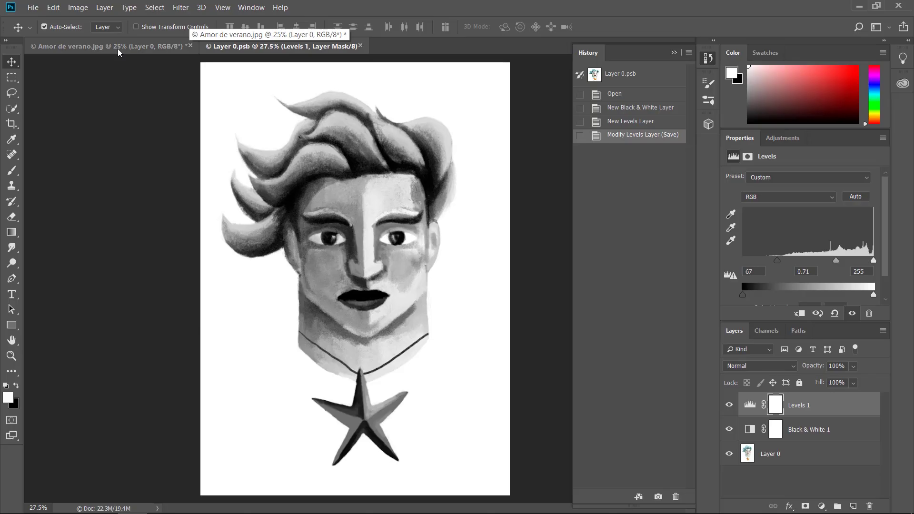
left_click(118, 46)
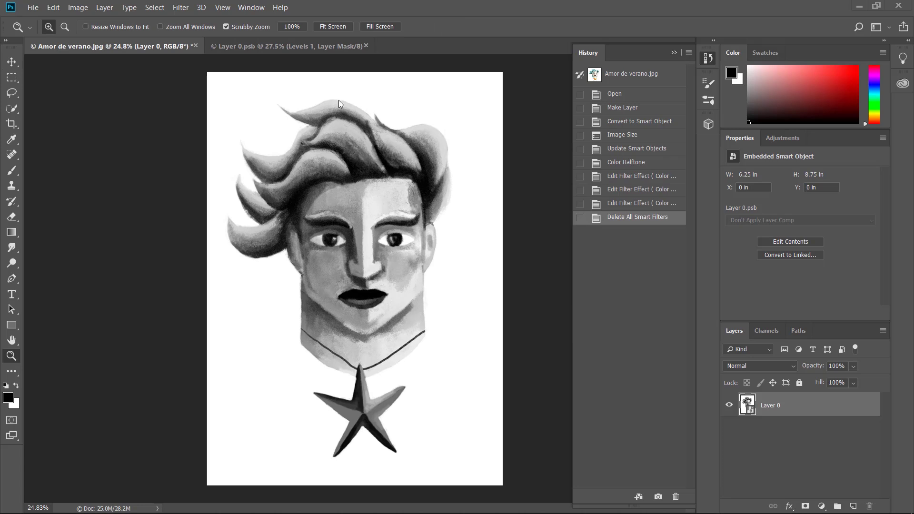
Apply a Color Halftone filter to the smart object with a maximum radius of 10 pixels and all four channel angles at 45 degrees.
left_click(181, 7)
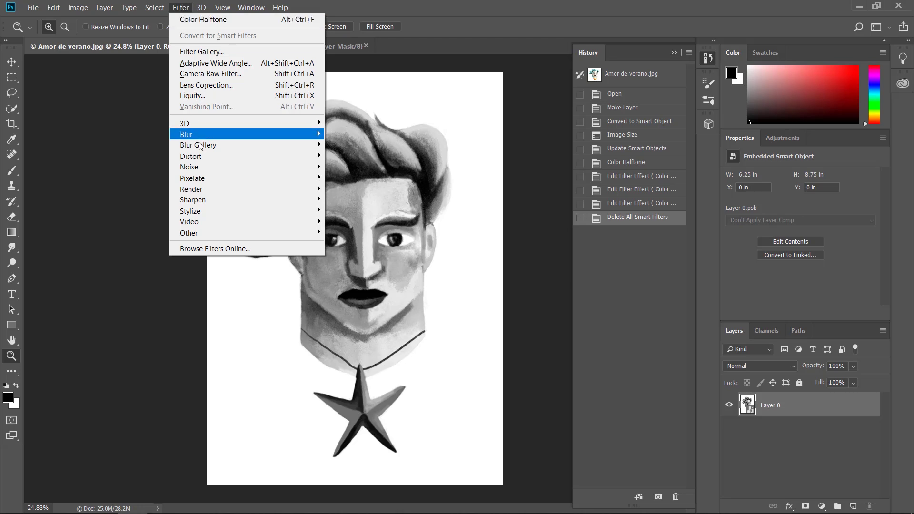
mouse_move(204, 185)
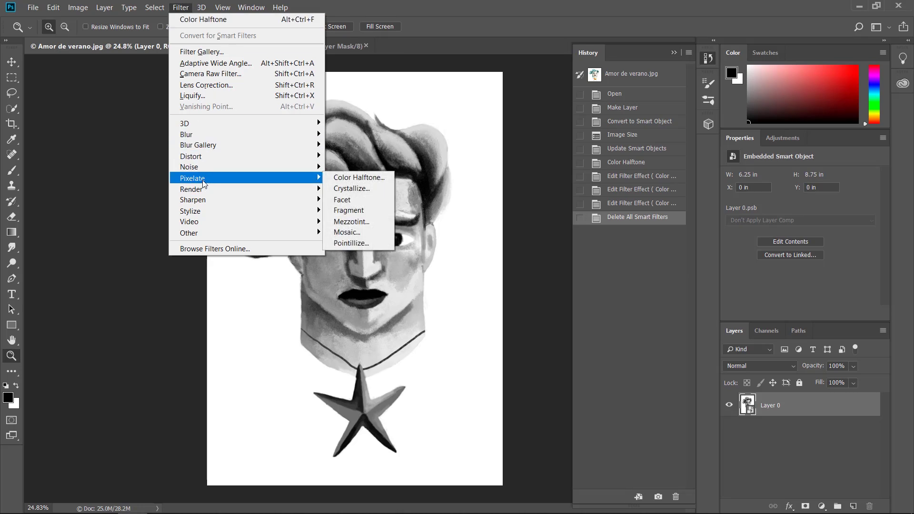
left_click(367, 177)
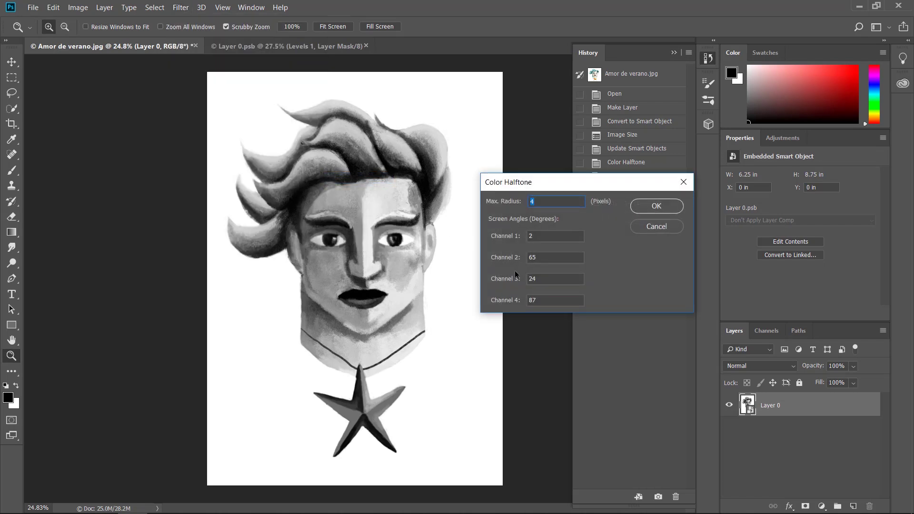
left_click(535, 238)
type("45")
key("Tab")
type("45")
key("Tab")
key("Tab")
left_click(506, 204)
type("10")
left_click(640, 206)
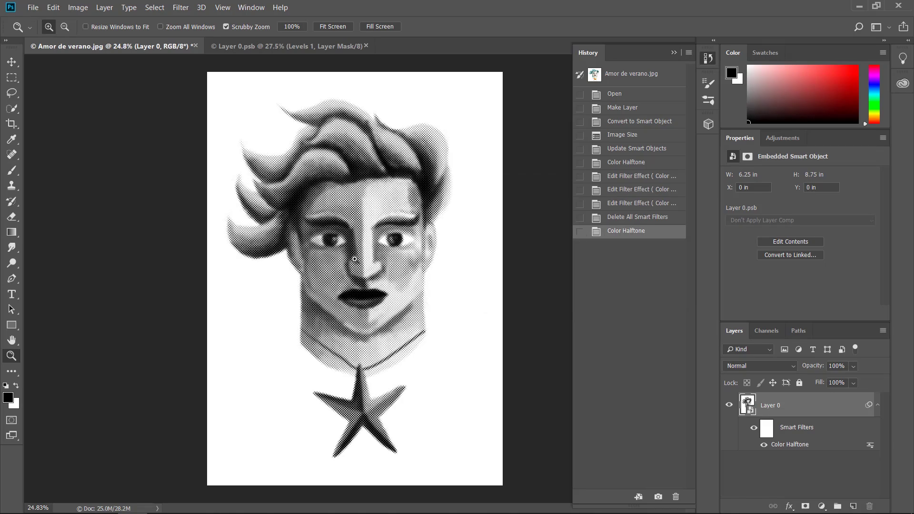
Try a maximum radius of 15 pixels for the Color Halftone smart filter.
left_click_drag(355, 259, 429, 309)
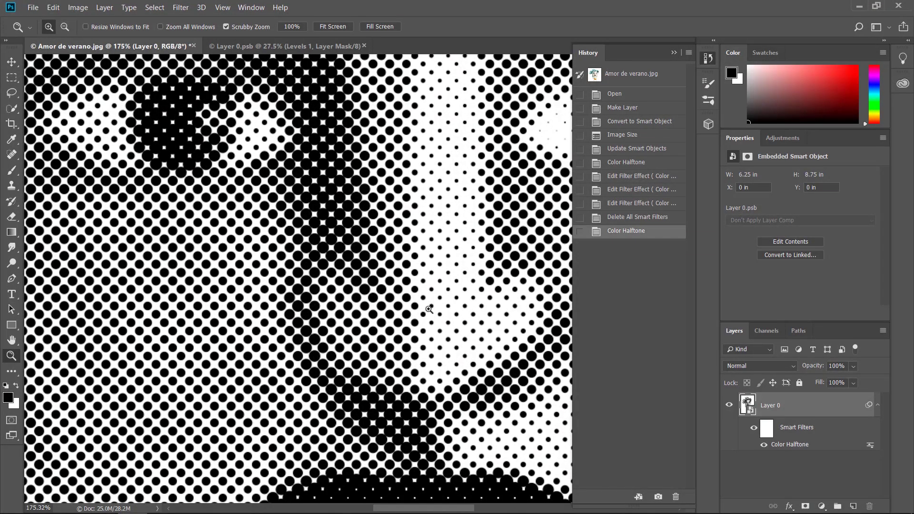
left_click_drag(428, 309, 348, 266)
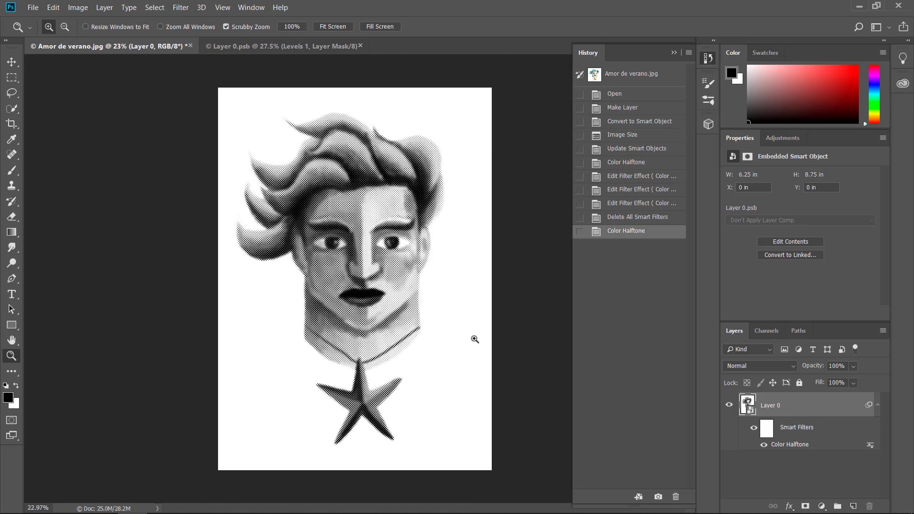
double_click(800, 444)
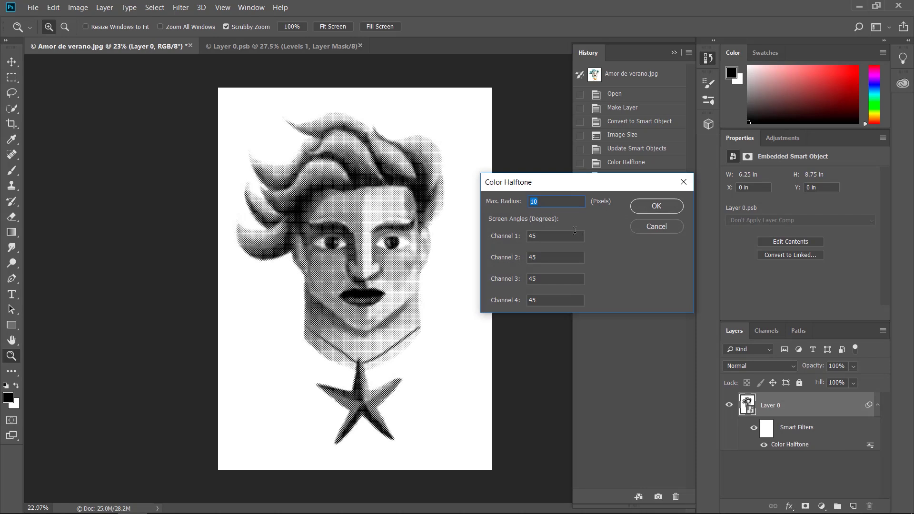
type("15")
left_click(669, 208)
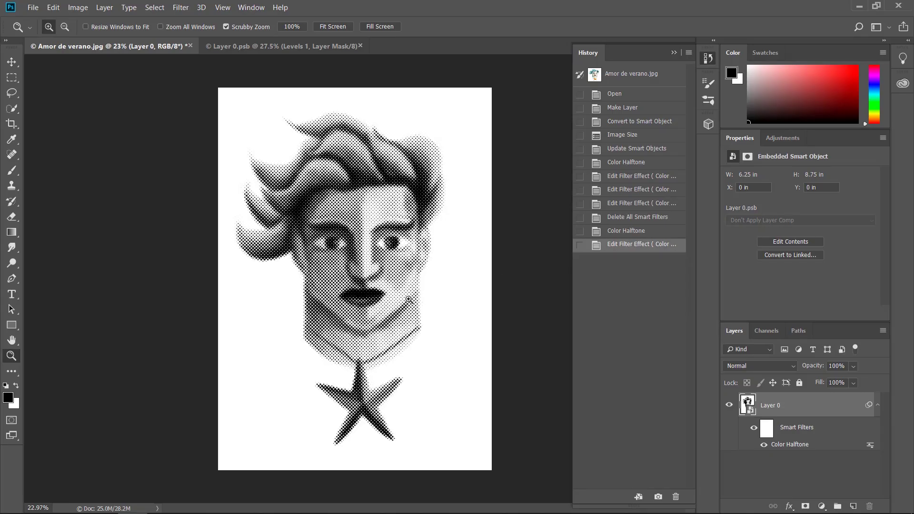
Set the Color Halftone smart filter's maximum radius to 12 pixels.
mouse_move(409, 299)
left_mouse_down()
mouse_move(445, 298)
mouse_move(420, 290)
left_mouse_up()
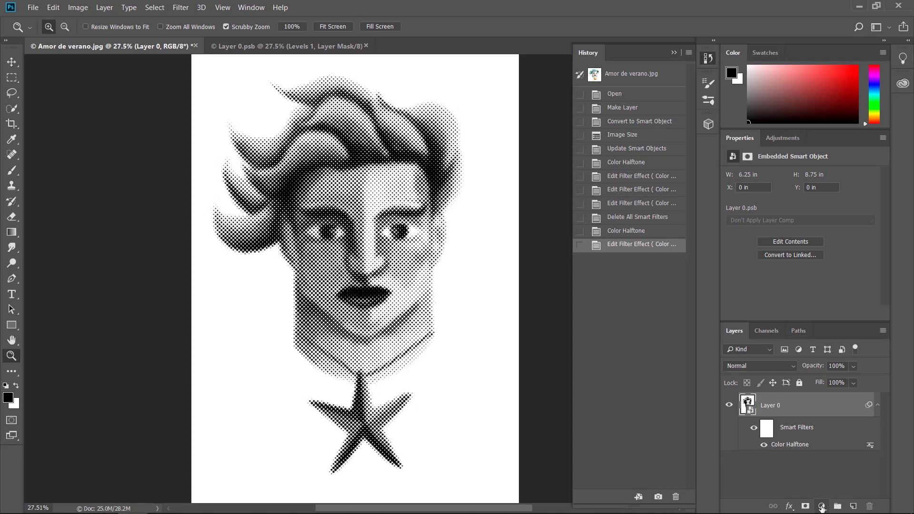
double_click(788, 445)
type("12")
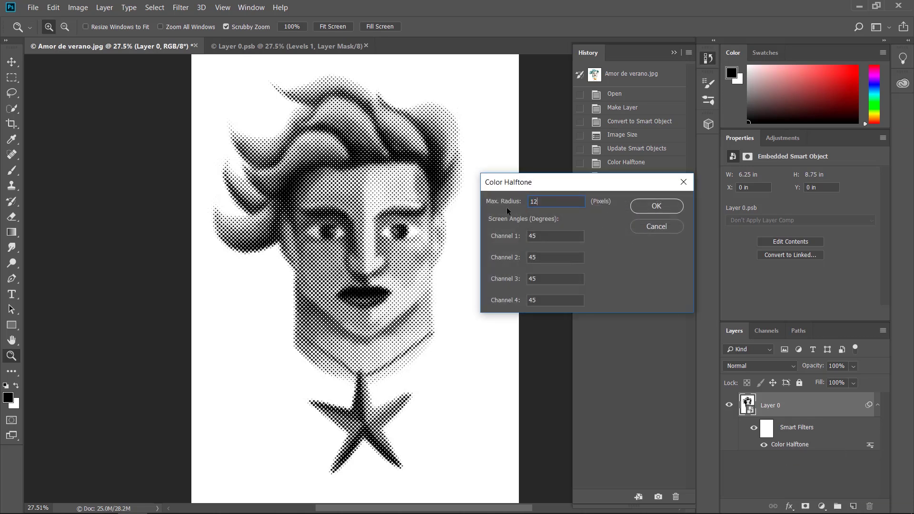
key("Return")
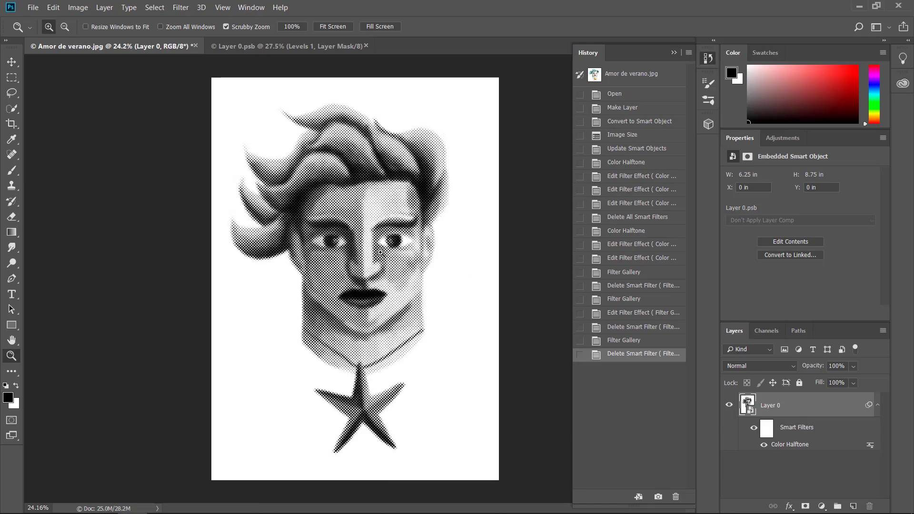
Open the Filter Gallery for the halftoned smart object and remove the Paint Daubs effect layer.
left_click_drag(380, 252, 444, 293)
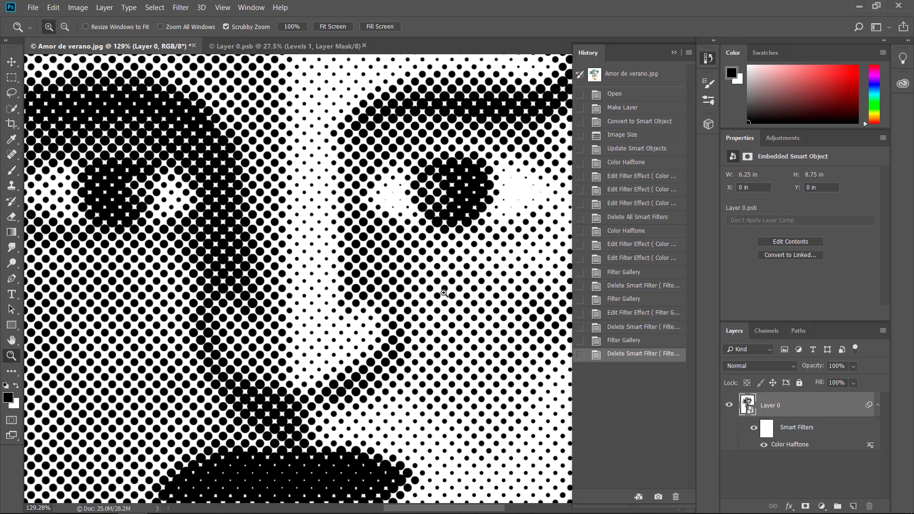
left_click(182, 8)
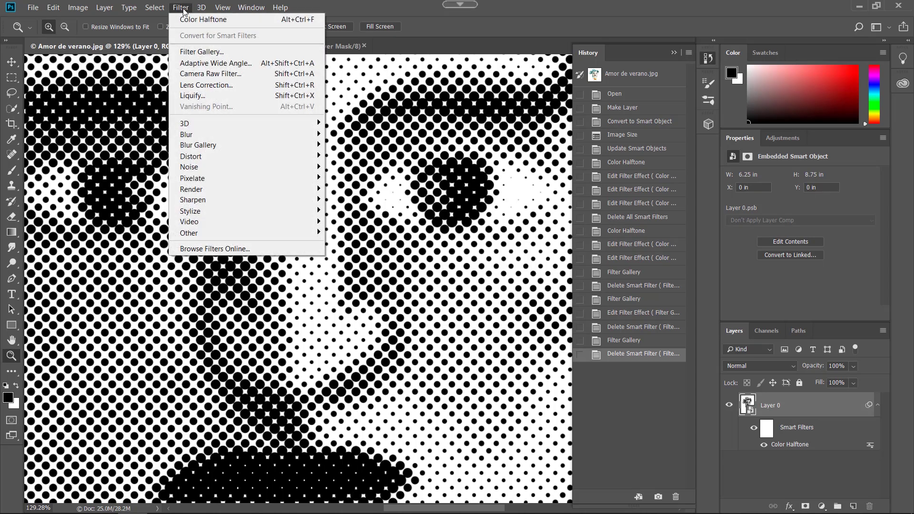
left_click(195, 52)
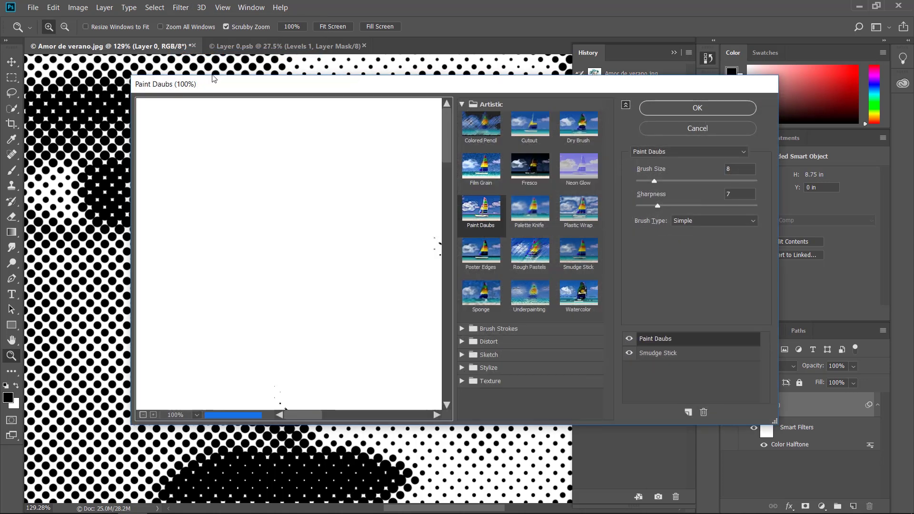
left_click(681, 342)
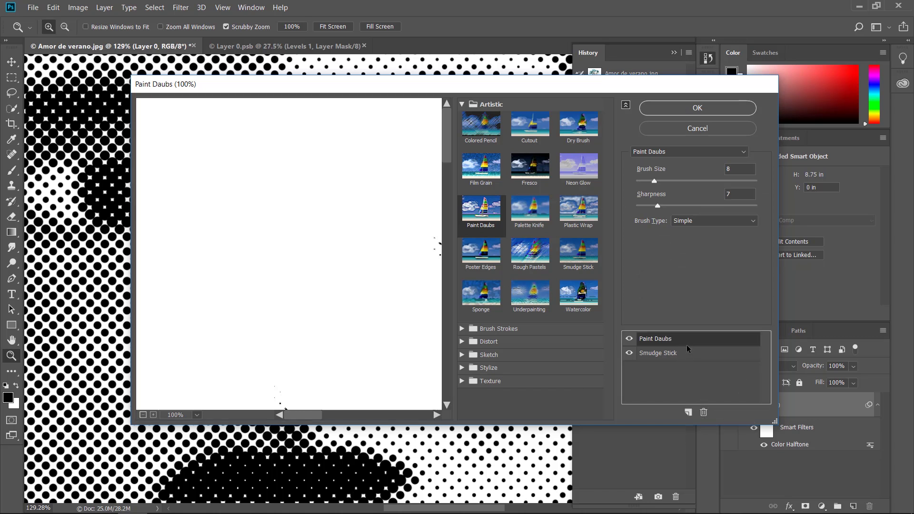
left_click(703, 413)
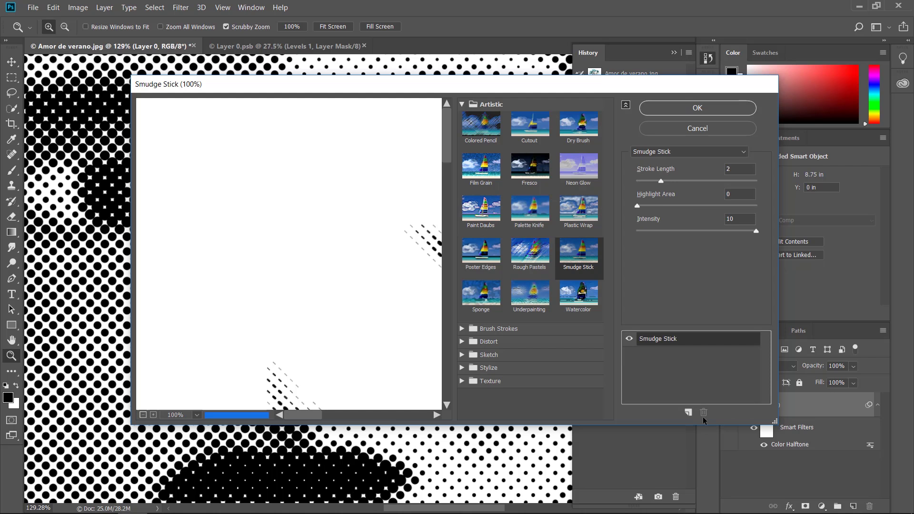
Replace the remaining Smudge Stick effect with the Glass distortion effect.
left_click(155, 417)
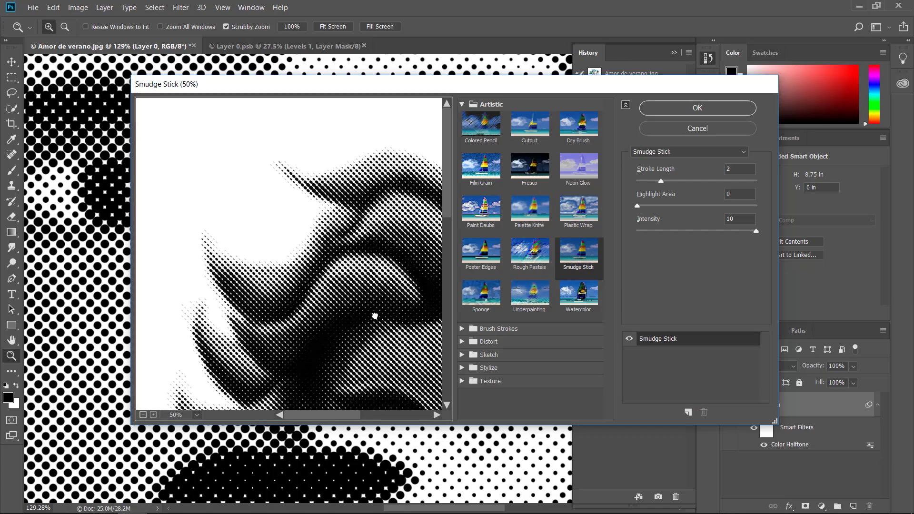
left_click_drag(375, 316, 196, 93)
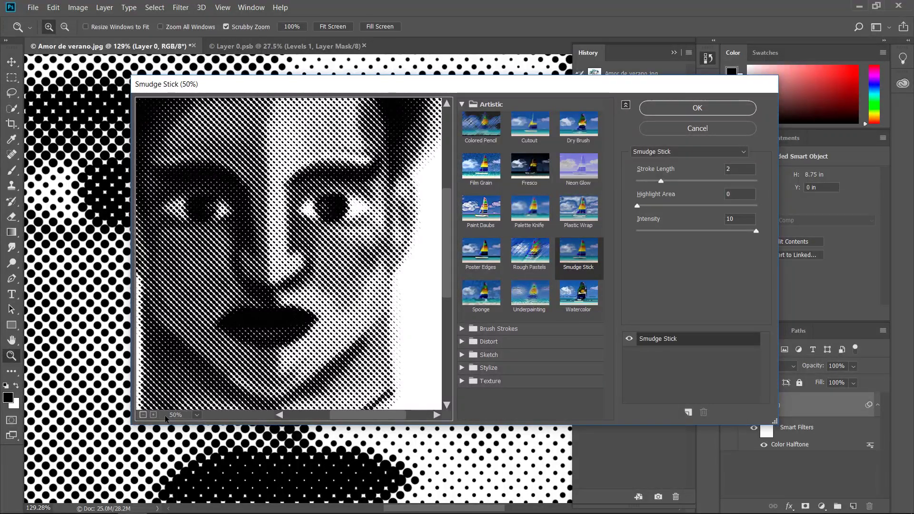
left_click(154, 414)
left_click(153, 415)
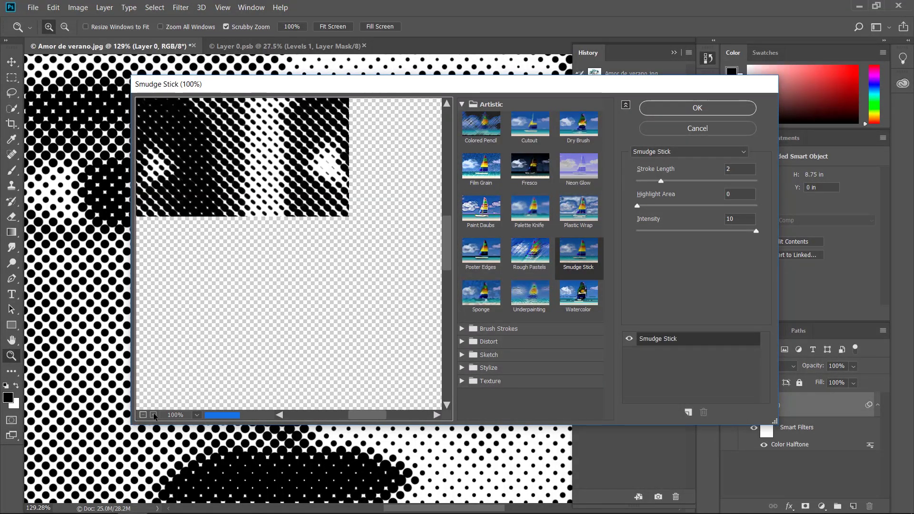
left_click_drag(332, 256, 382, 277)
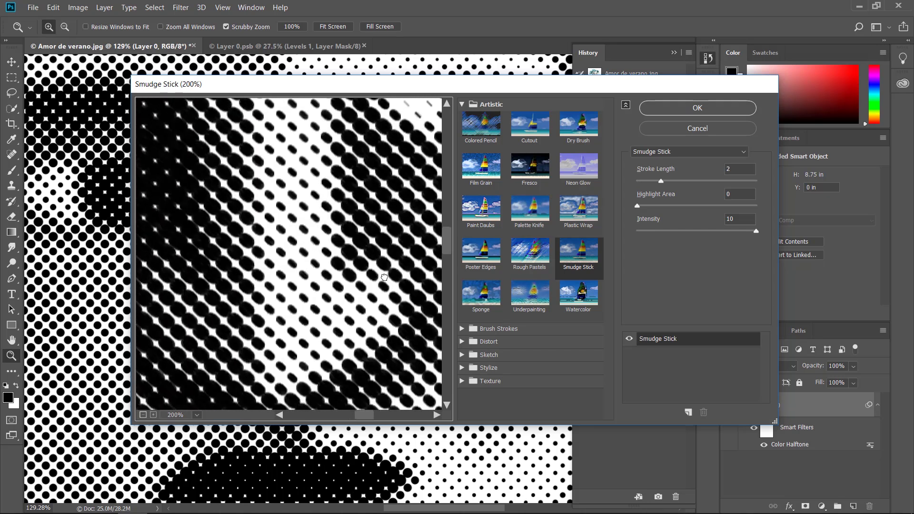
left_click(143, 414)
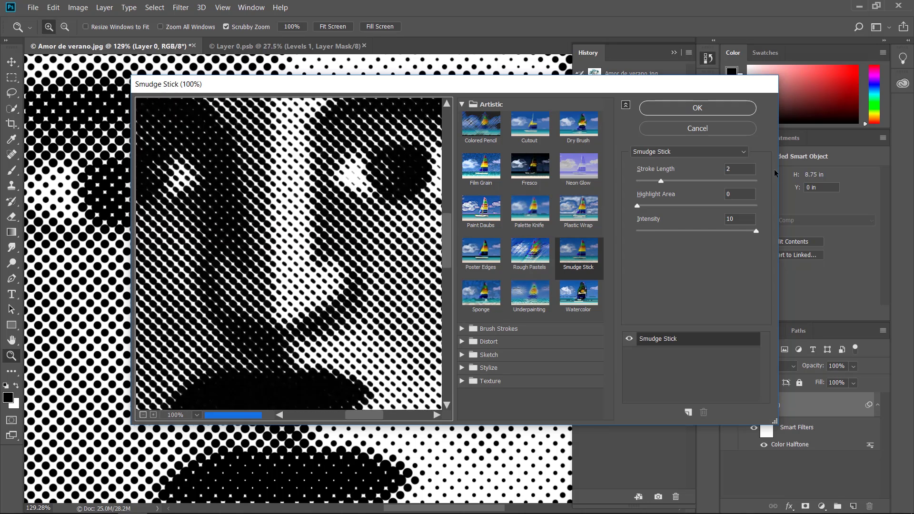
left_click(462, 341)
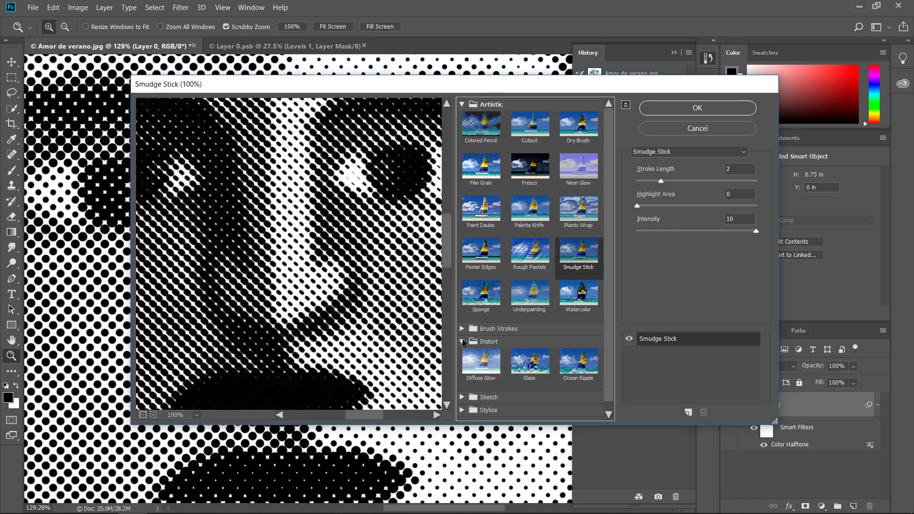
left_click(529, 364)
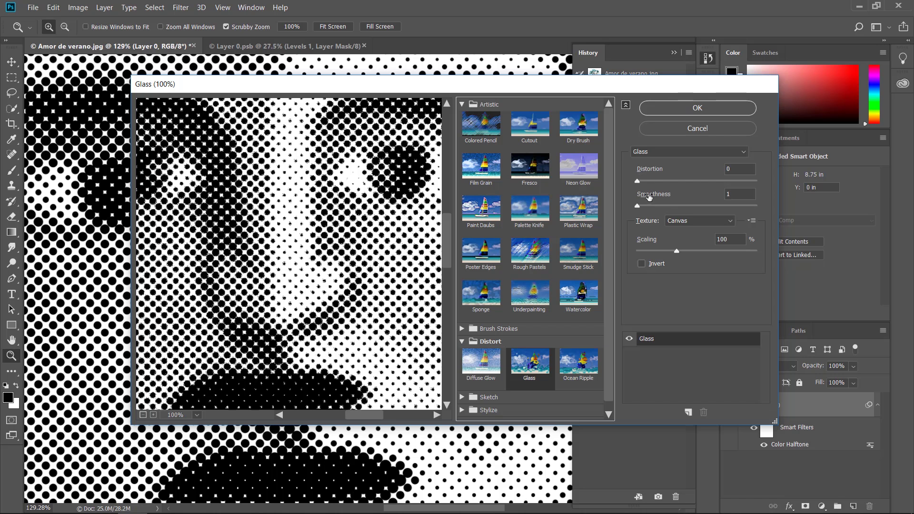
Set the Glass effect's distortion to 2 and smoothness to 6, and apply it to the smart object.
left_click_drag(636, 170, 678, 209)
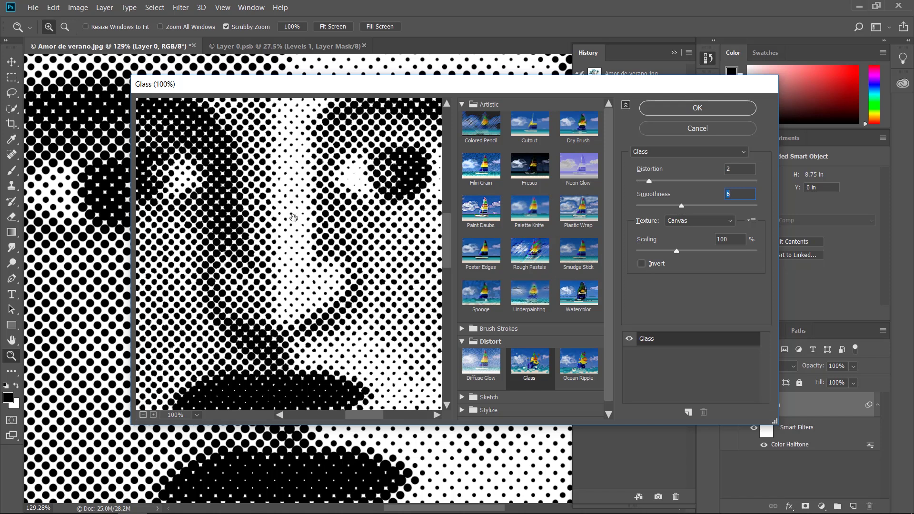
mouse_move(258, 243)
left_mouse_down()
mouse_move(322, 228)
mouse_move(260, 246)
left_mouse_up()
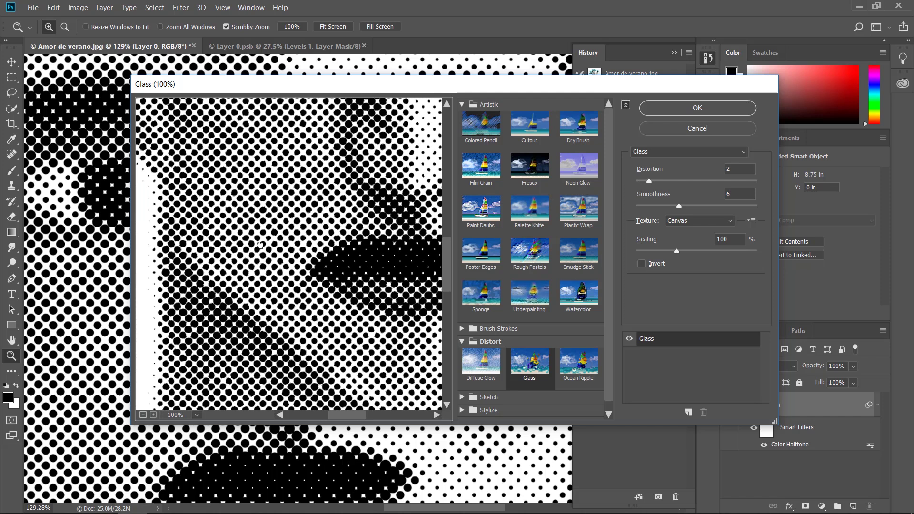
left_click_drag(321, 218, 200, 257)
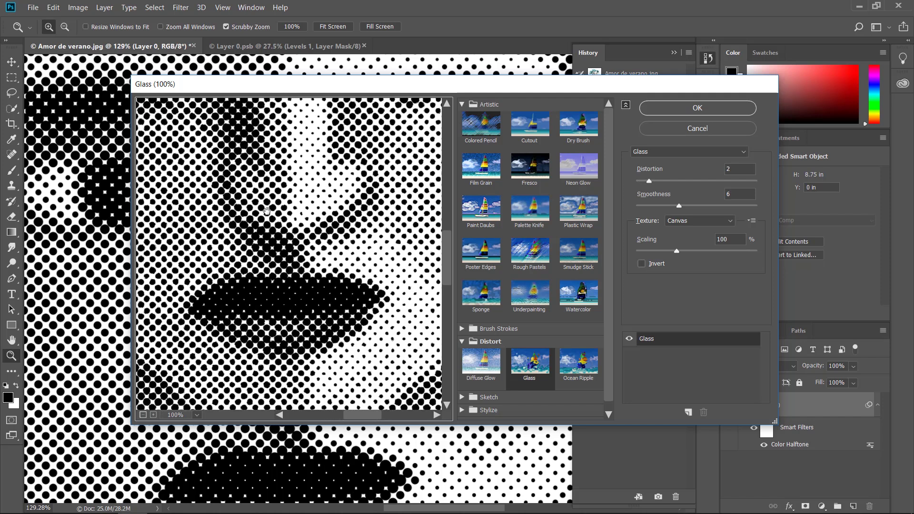
left_click_drag(267, 212, 230, 309)
left_click_drag(256, 218, 301, 326)
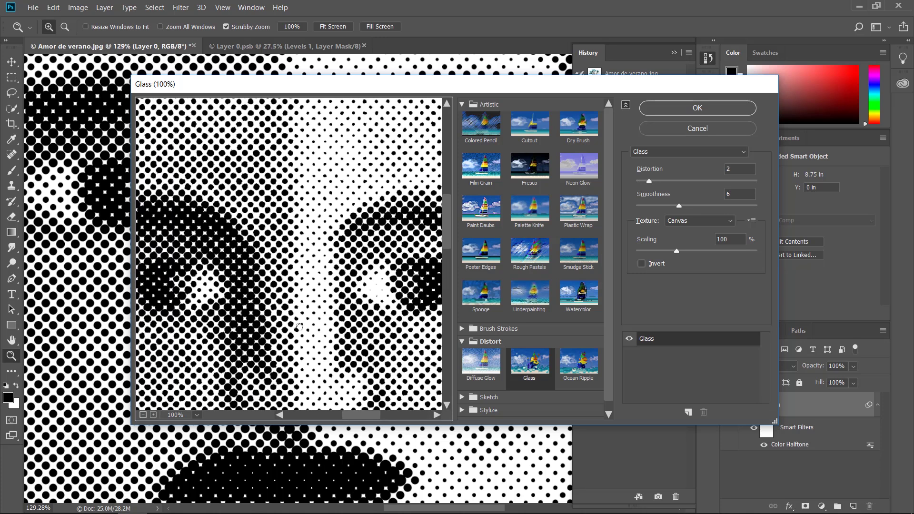
left_click(698, 108)
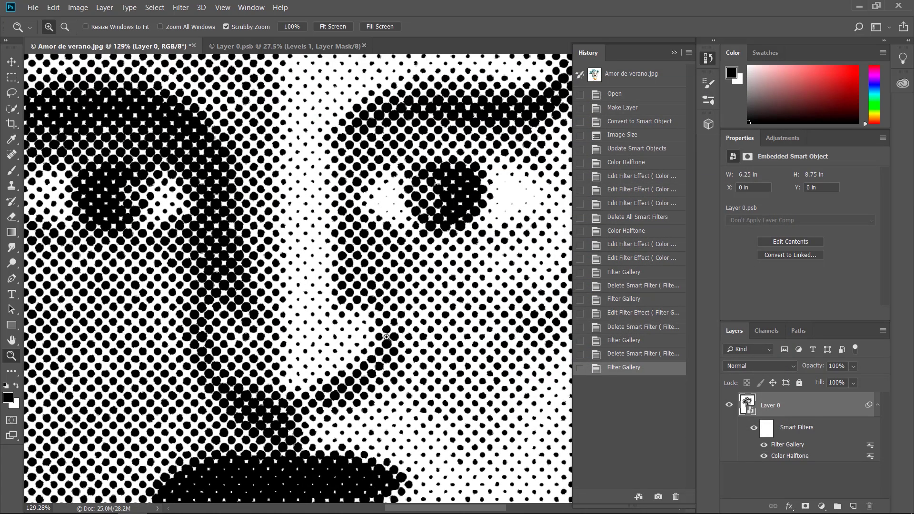
Arrange the Amor de verano and Layer 0.psb documents side by side in a 2-up vertical layout.
left_click(387, 336)
left_click(386, 337, "alt")
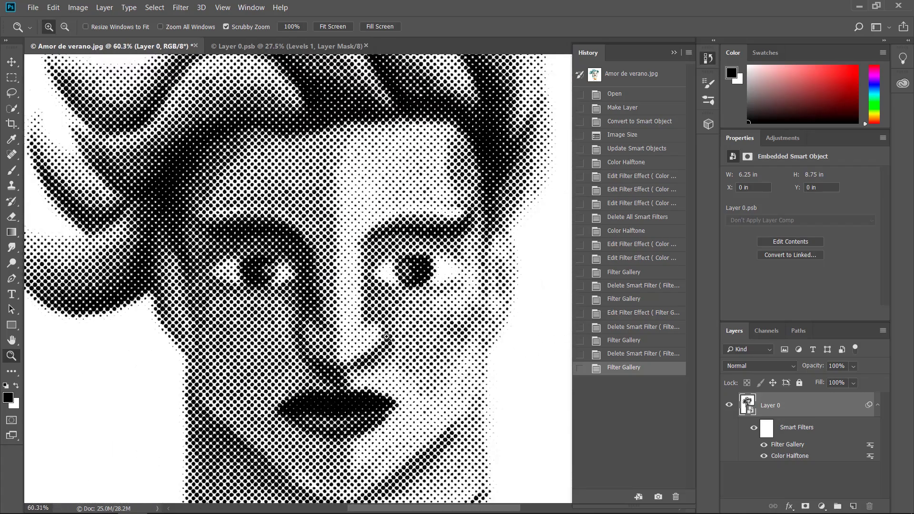
left_click(387, 336, "alt")
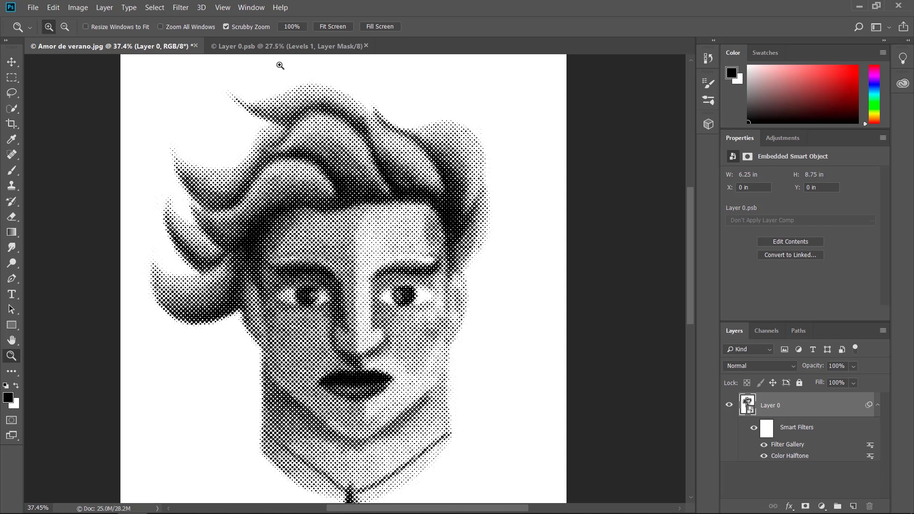
left_click(282, 47)
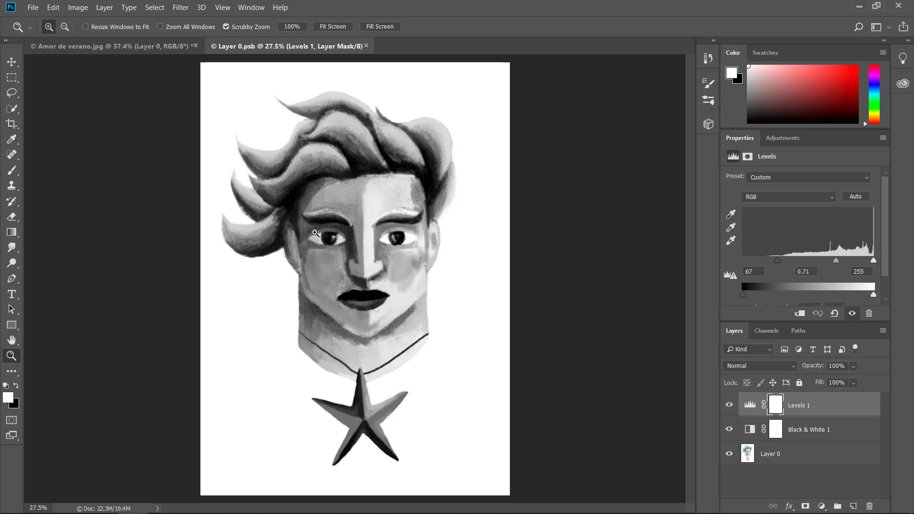
left_click(49, 44)
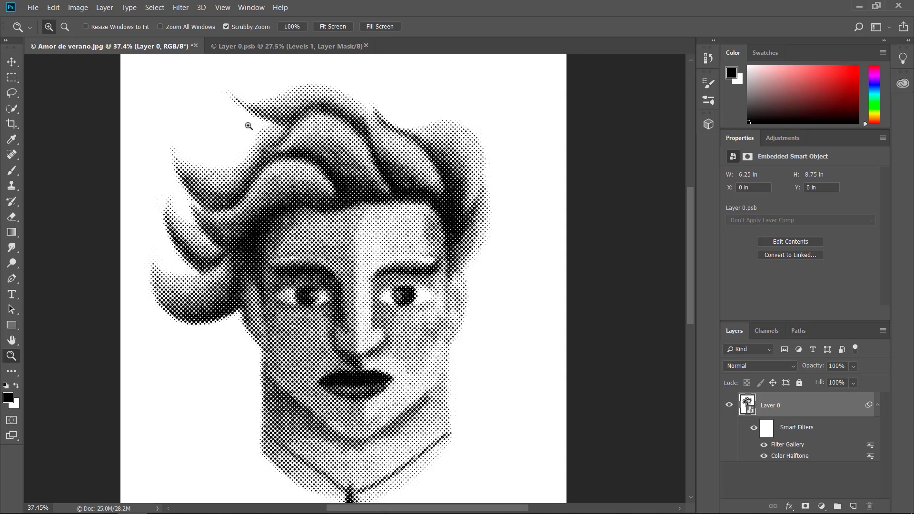
left_click(245, 10)
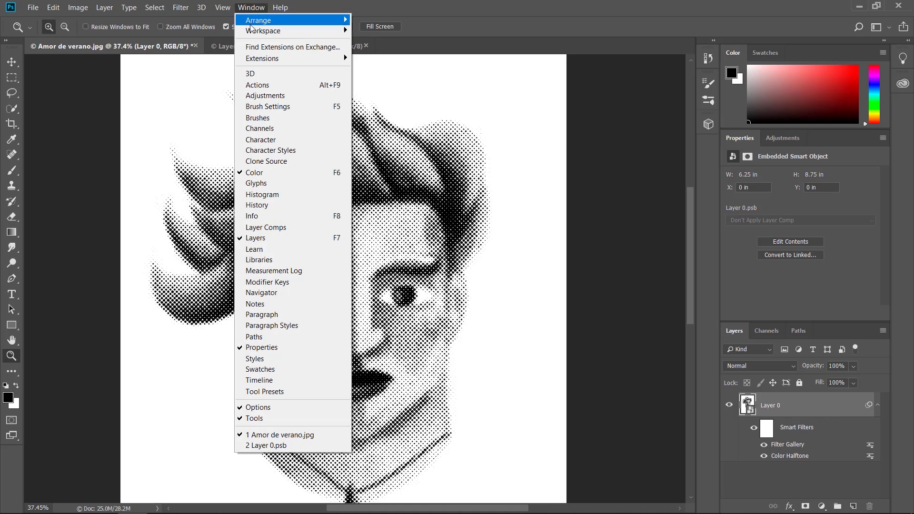
mouse_move(251, 30)
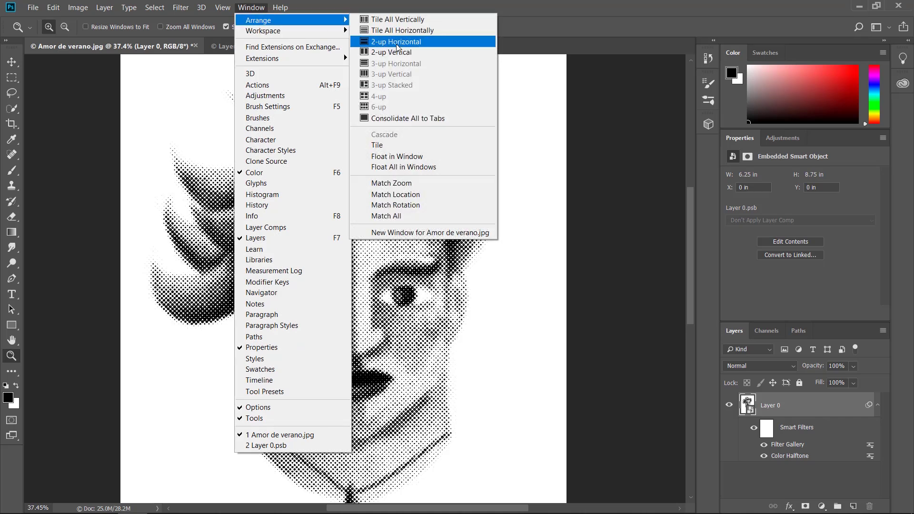
left_click(394, 52)
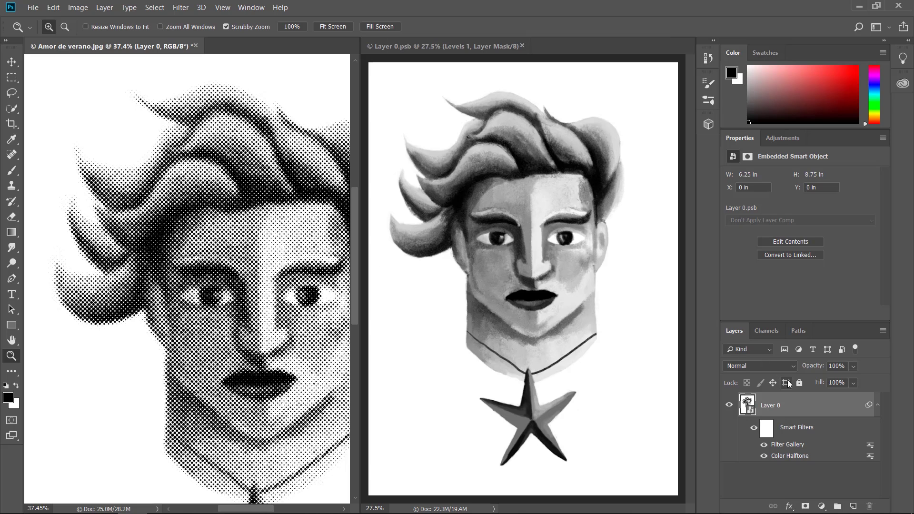
Set the black input level of the Levels adjustment in Layer 0.psb to 111 and save the smart object's contents.
key("ctrl+Tab")
key("x")
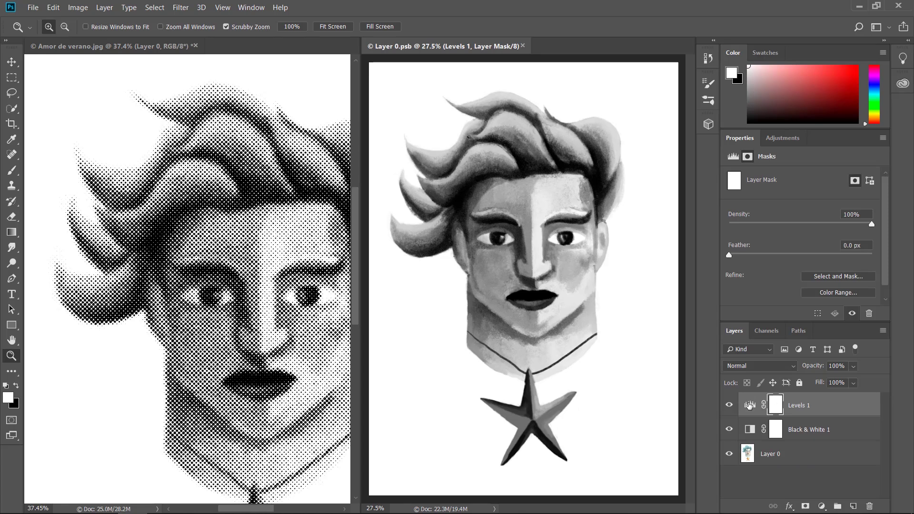
left_click(749, 405)
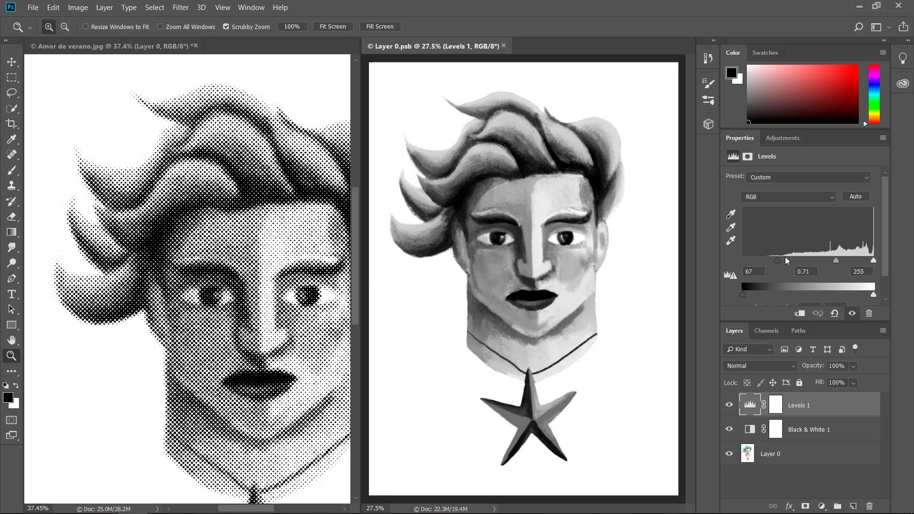
left_click_drag(776, 261, 801, 261)
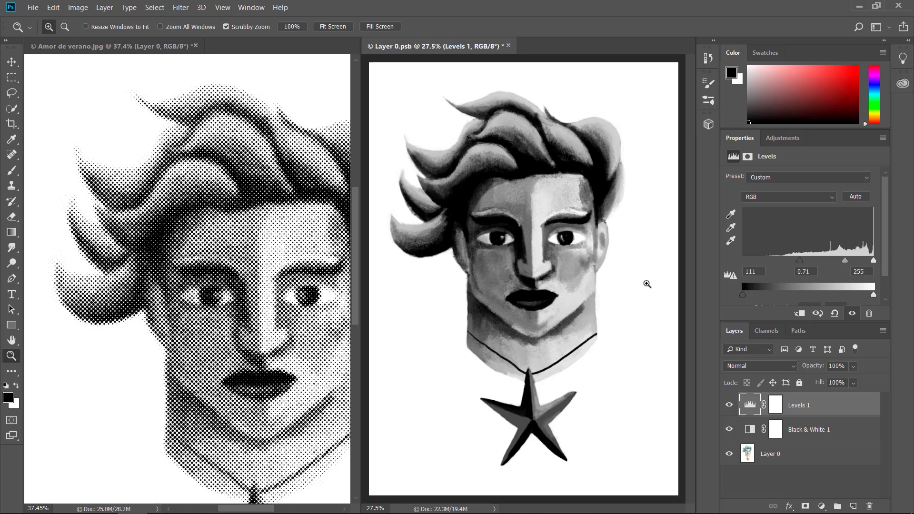
key("ctrl+s")
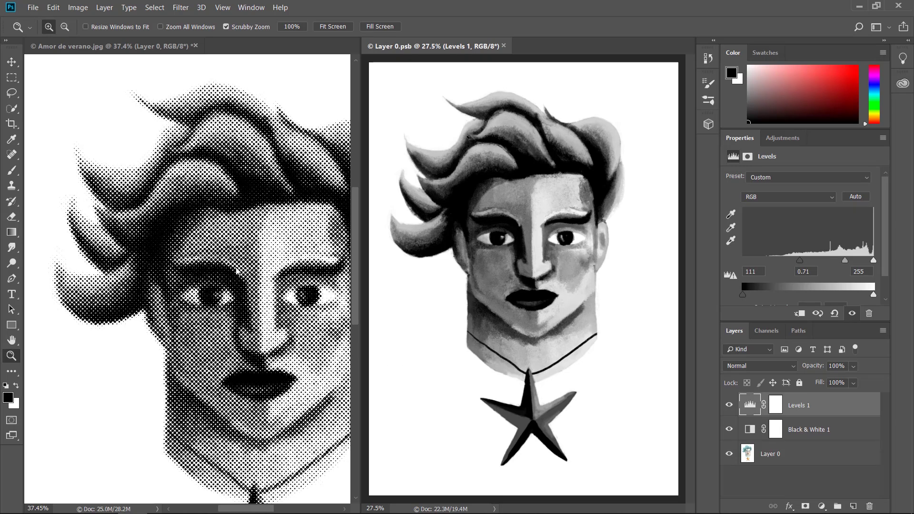
Set the midtone value of the Levels adjustment to 0.47 and save Layer 0.psb again.
left_click_drag(847, 261, 840, 264)
left_click_drag(851, 262, 854, 262)
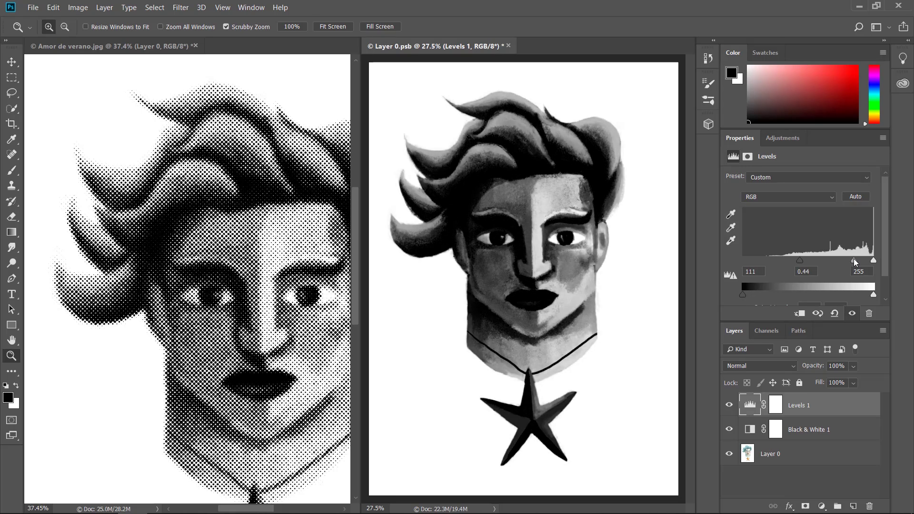
left_click_drag(855, 262, 853, 262)
key("ctrl+s")
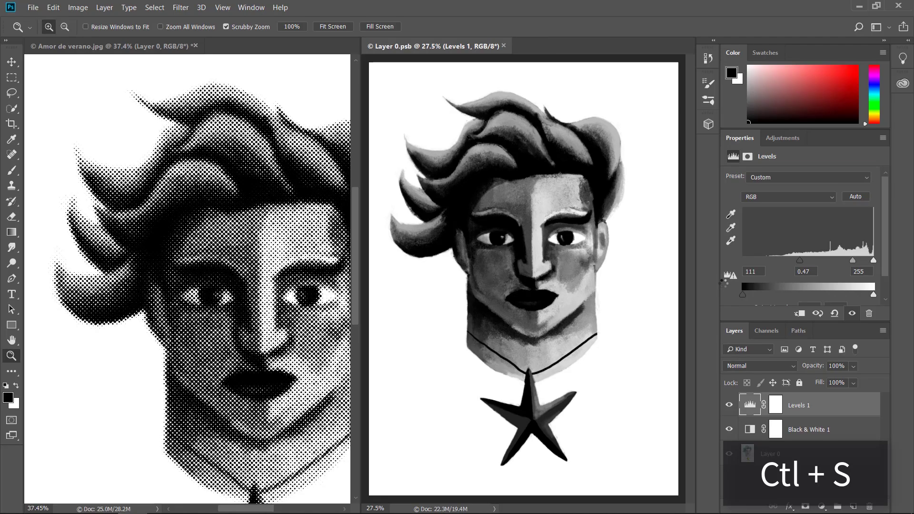
Examine the whole updated halftone portrait in the Amor de verano document beside its grayscale source.
key("ctrl+minus")
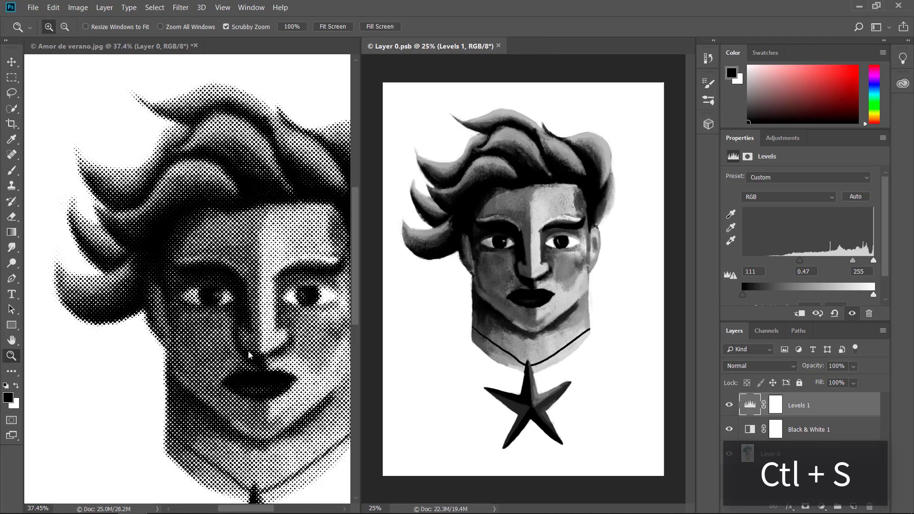
key("ctrl+0")
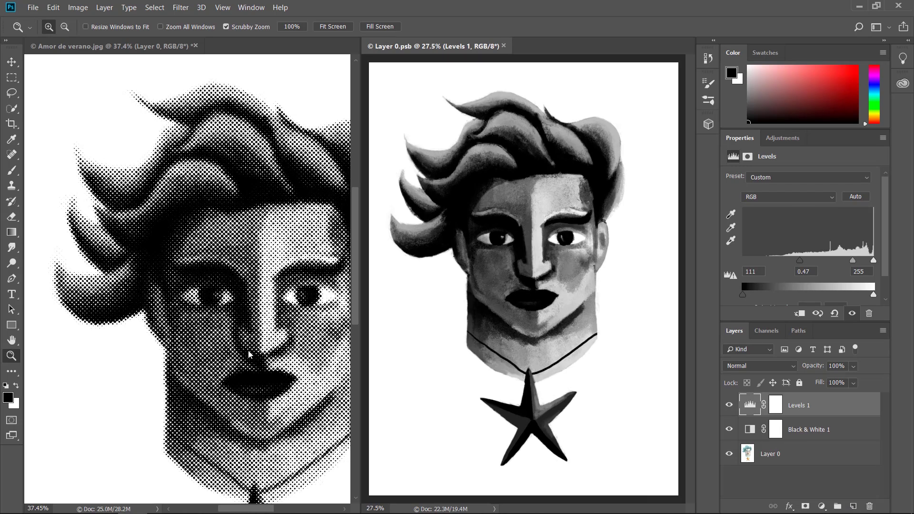
left_click(249, 355)
scroll(191, 271, "down", 2)
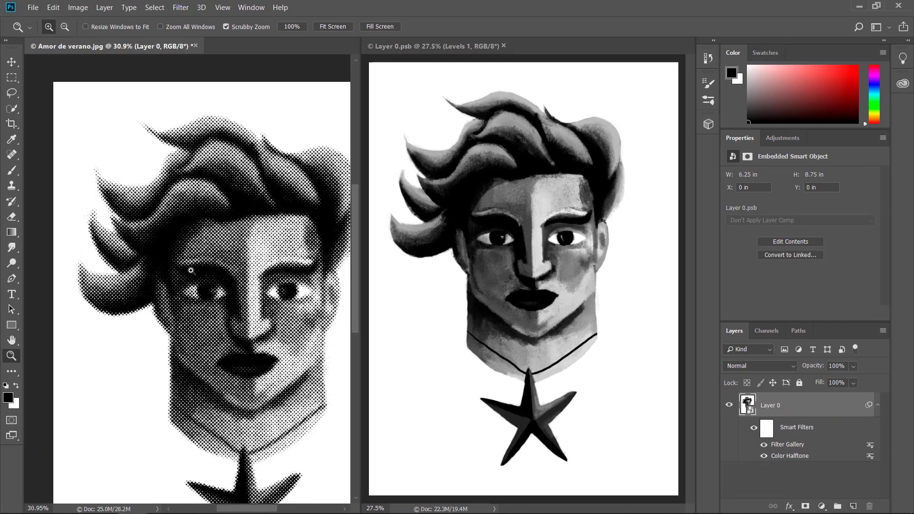
scroll(213, 291, "down", 1)
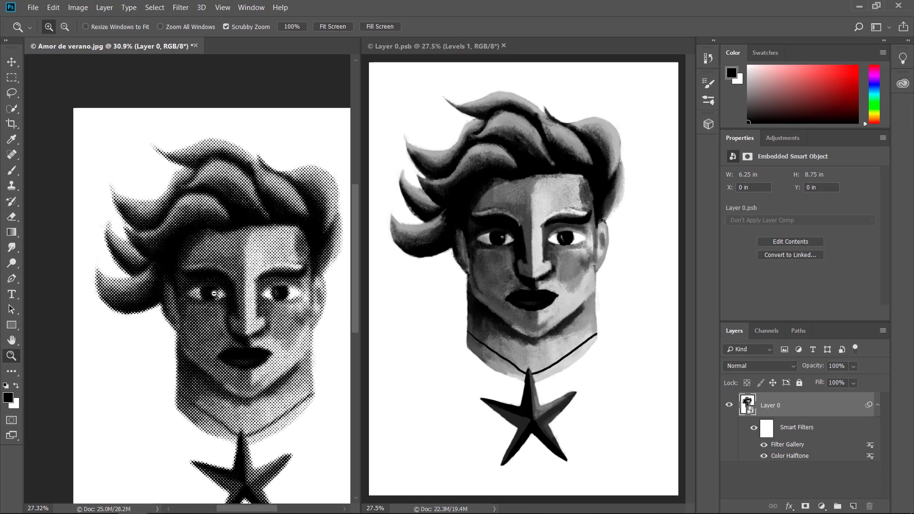
scroll(261, 332, "down", 1)
scroll(262, 332, "up", 1)
left_click_drag(262, 334, 216, 287)
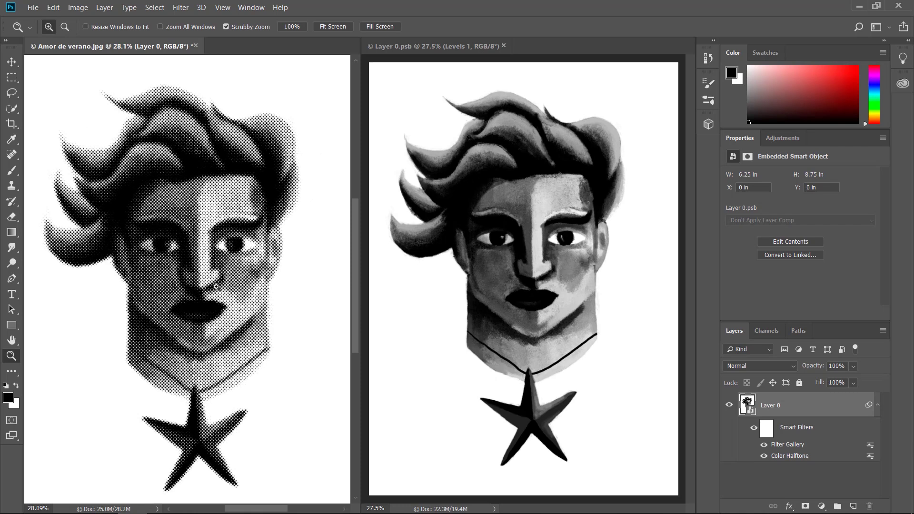
In Layer 0.psb's Levels adjustment, set the midtone to 0.65 and white input to 247, raise the black input slightly, and save.
left_click(632, 346)
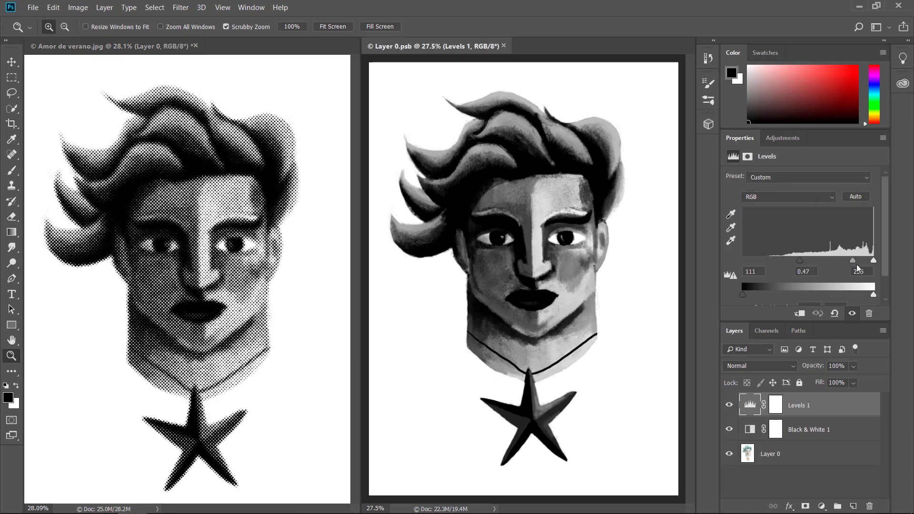
mouse_move(855, 262)
left_mouse_down()
mouse_move(846, 262)
mouse_move(870, 265)
left_mouse_up()
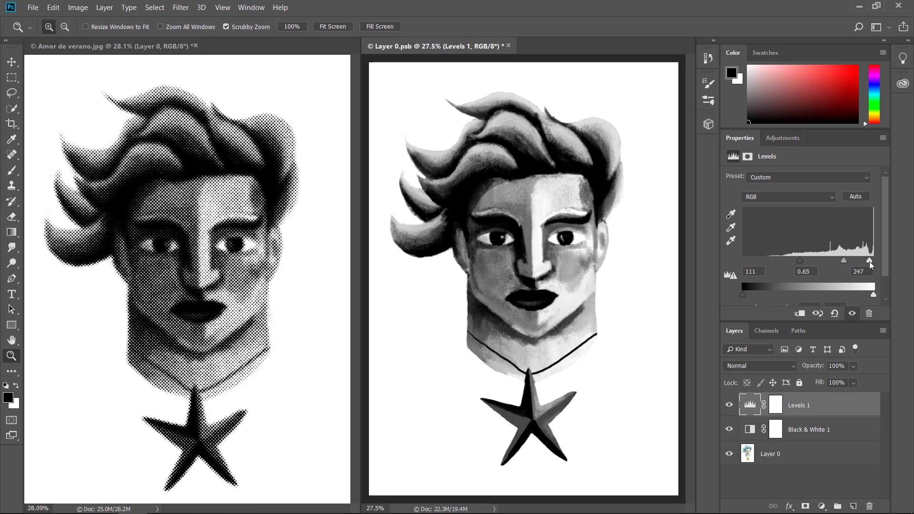
left_click_drag(800, 261, 804, 263)
key("ctrl+s")
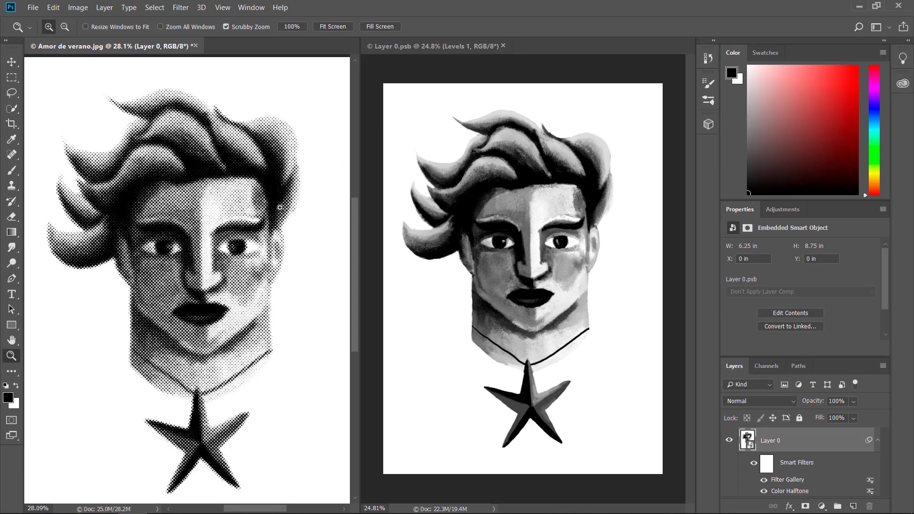
Consolidate the Amor de verano and Layer 0.psb documents into tabs.
left_click(248, 6)
mouse_move(261, 21)
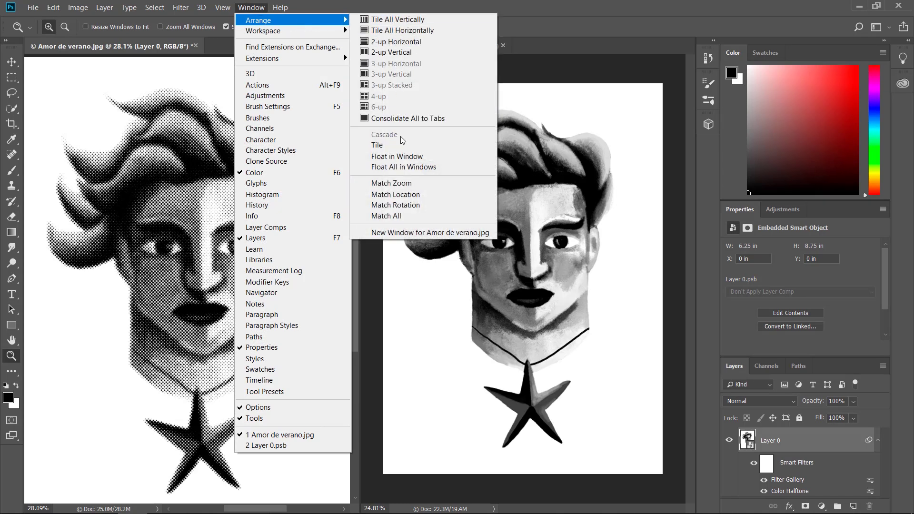
left_click(404, 119)
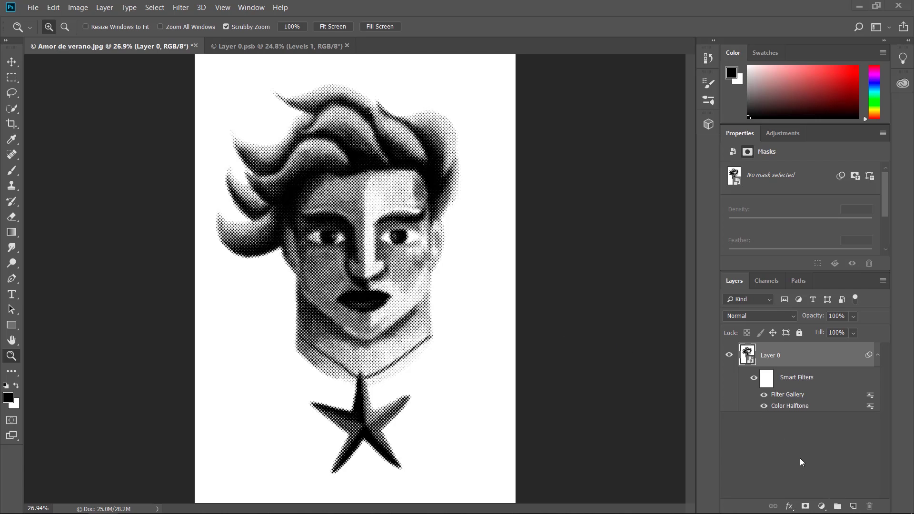
Add a gradient fill layer above Layer 0 in Amor de verano and base its gradient on the Red, Green preset.
left_click(822, 507)
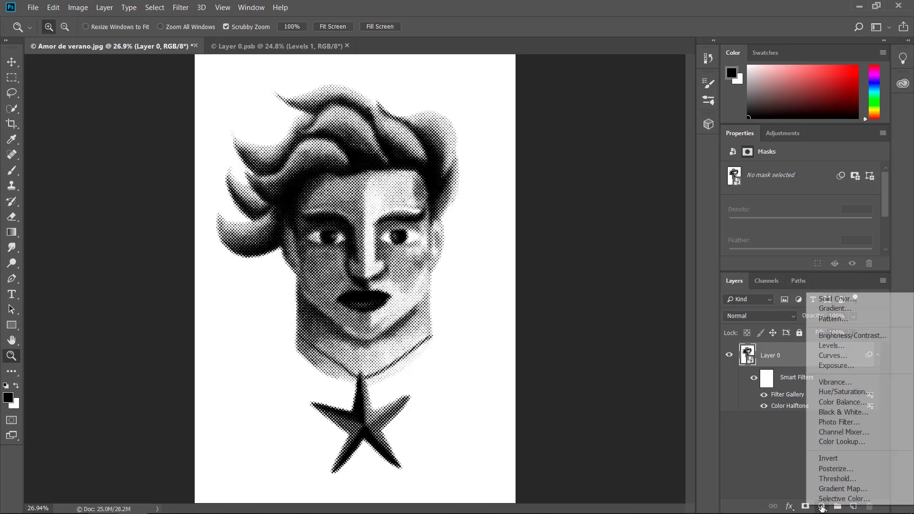
left_click(822, 308)
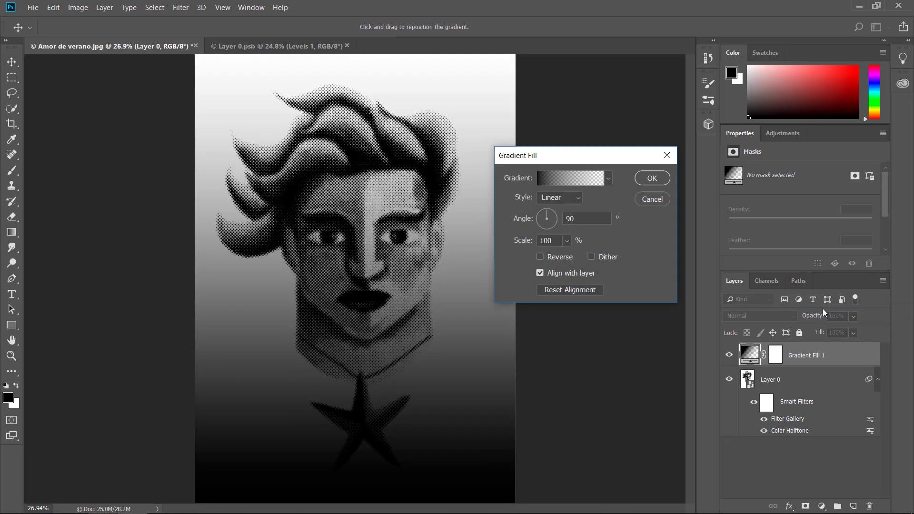
left_click(570, 182)
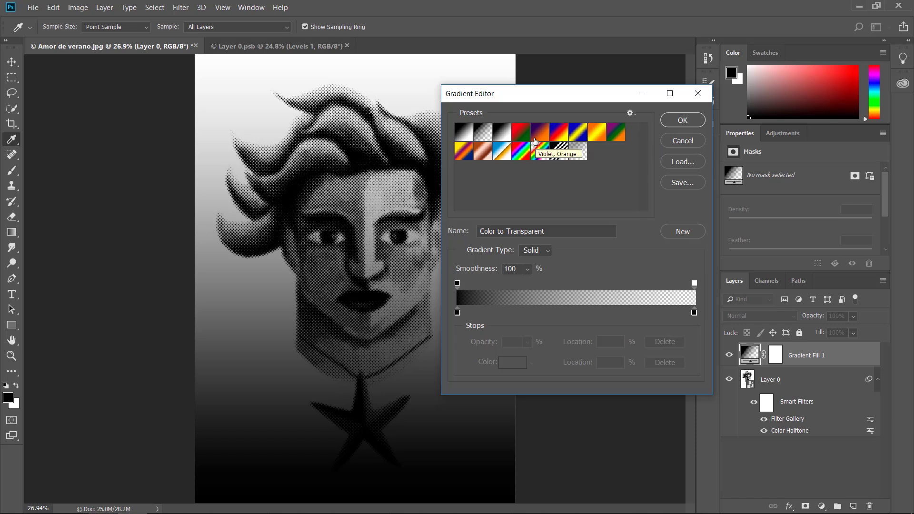
left_click(519, 136)
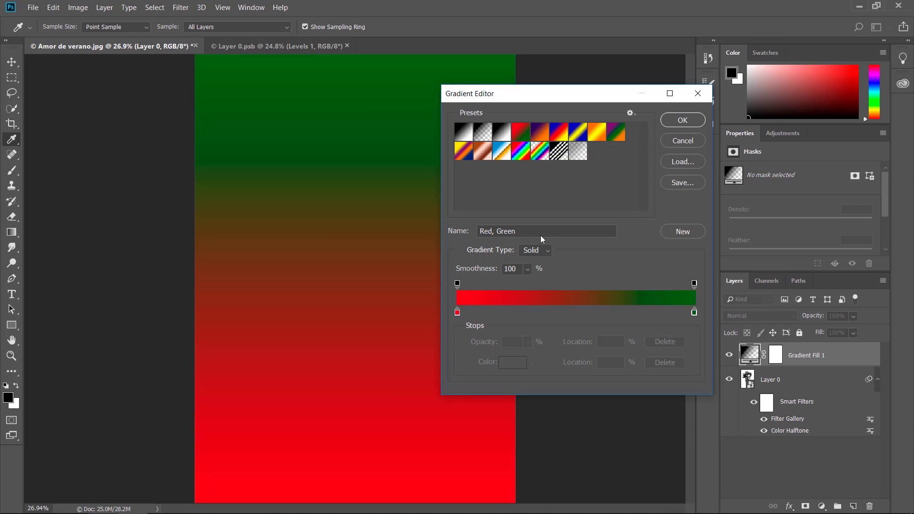
Change the color of the gradient's red starting stop to dark blue 053d5d.
double_click(457, 313)
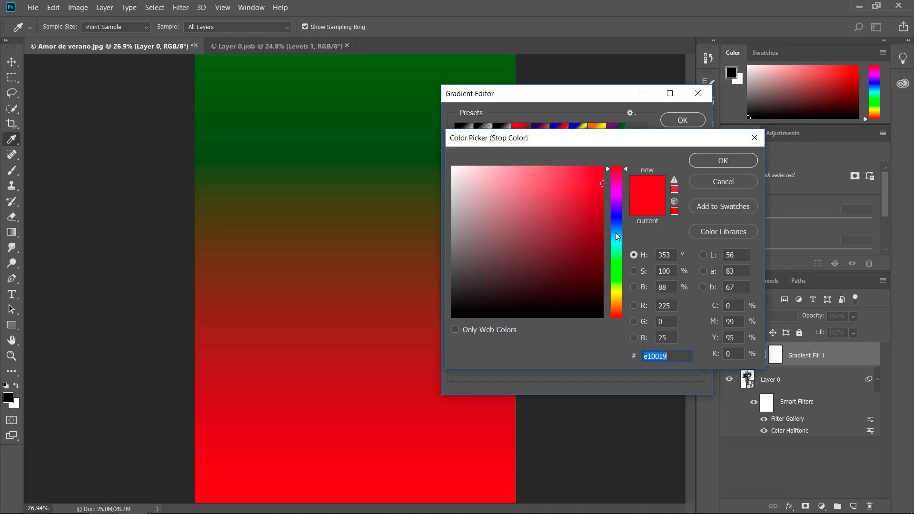
left_click(616, 233)
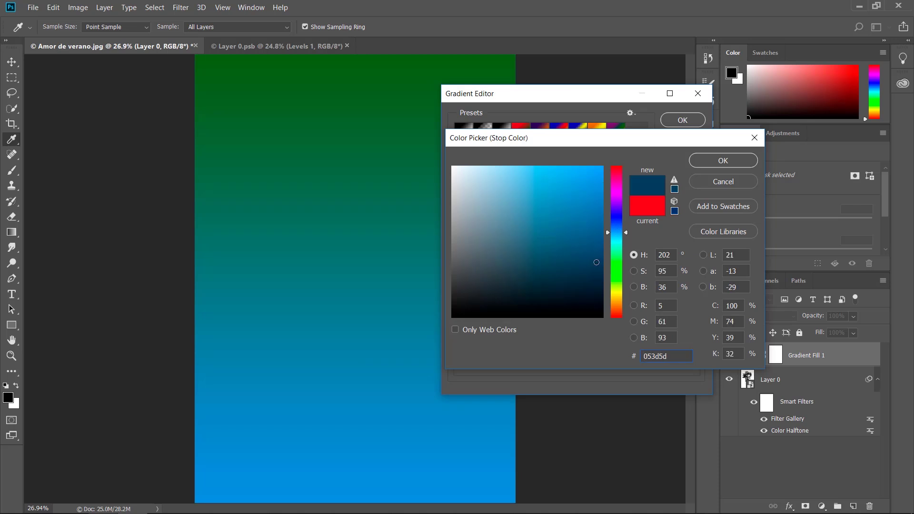
left_click(595, 263)
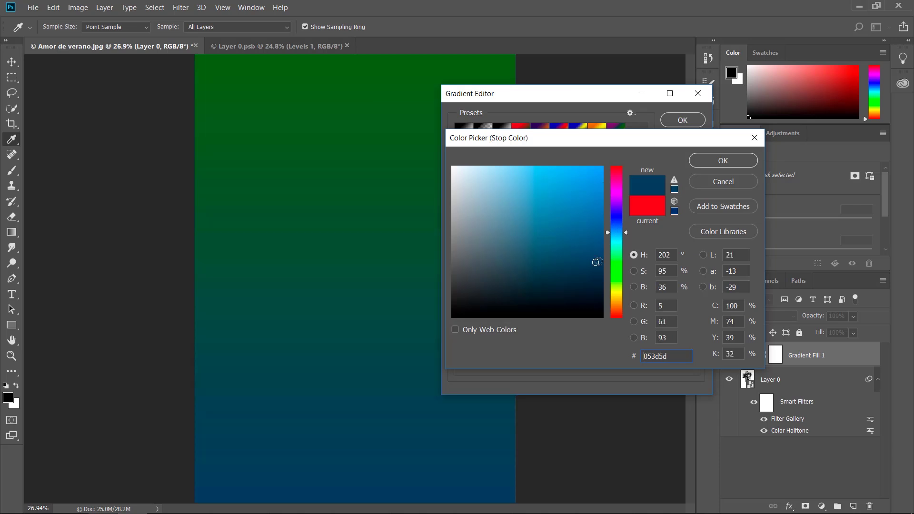
left_click(722, 162)
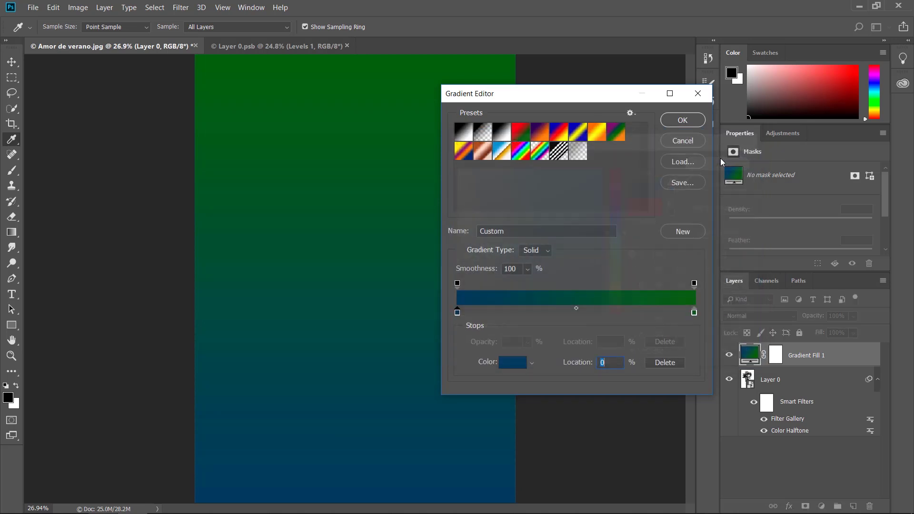
Change the gradient's green end stop to yellow e3c641 and apply the gradient fill with a linear style at 90°.
double_click(694, 312)
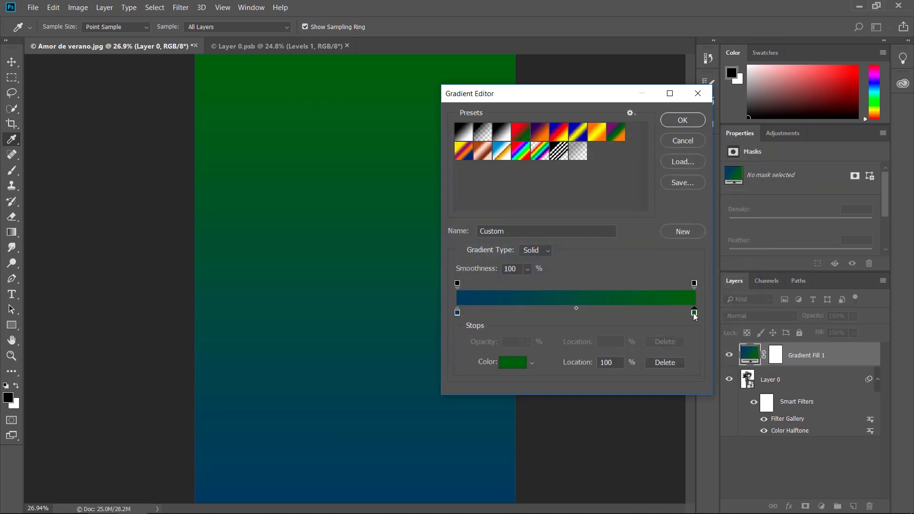
left_click(618, 289)
left_click_drag(591, 238, 588, 193)
left_click(618, 297)
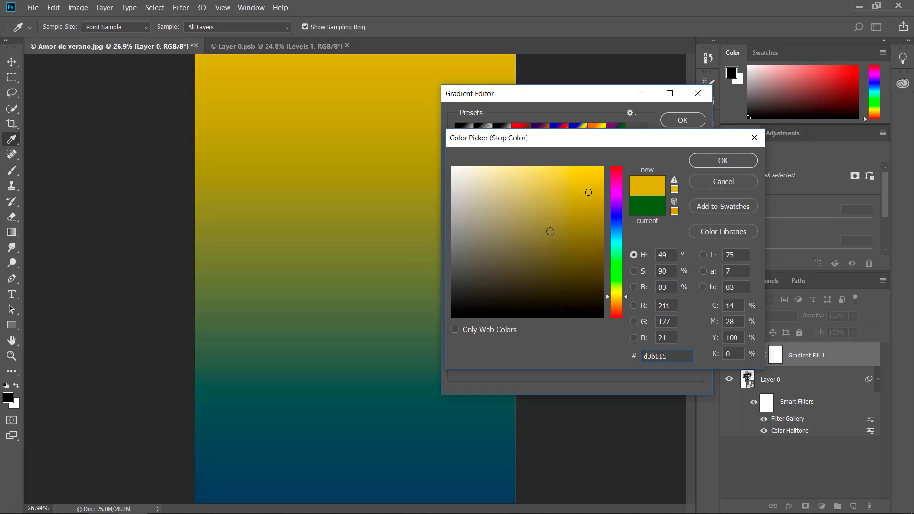
left_click(560, 182)
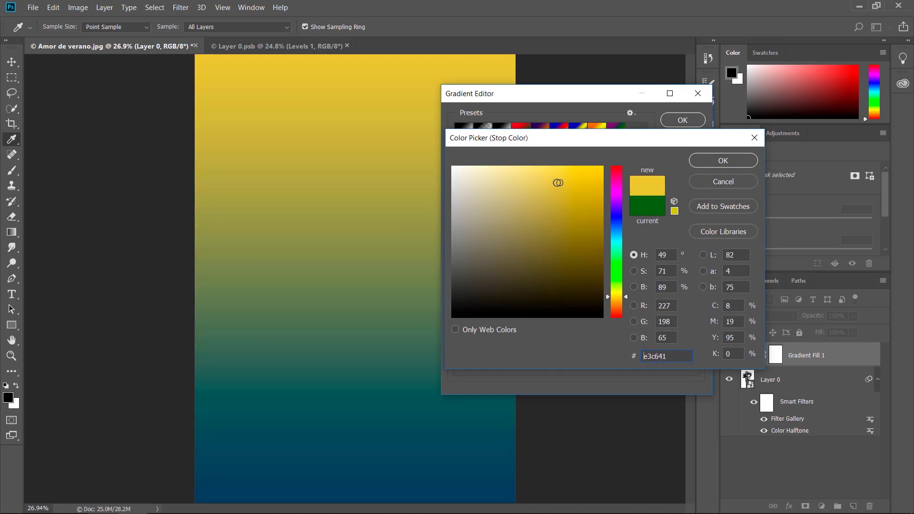
left_click(707, 160)
left_click(686, 121)
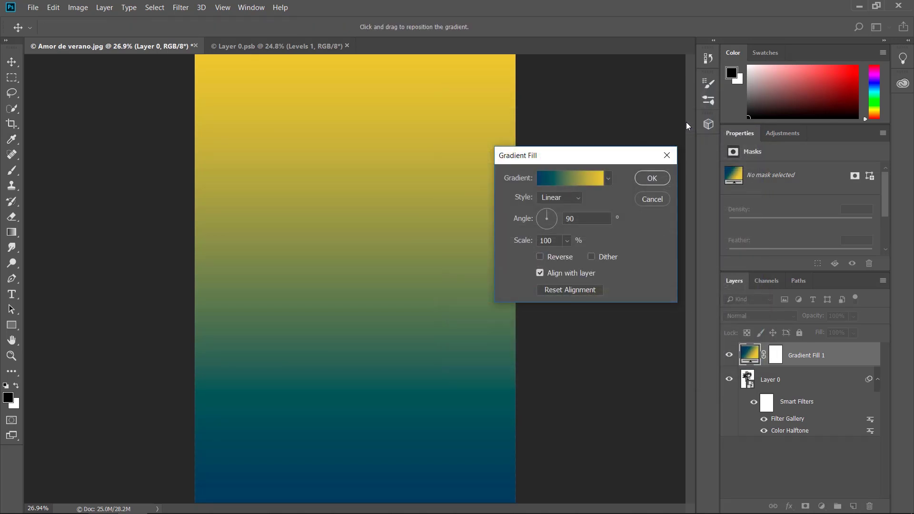
left_click(651, 179)
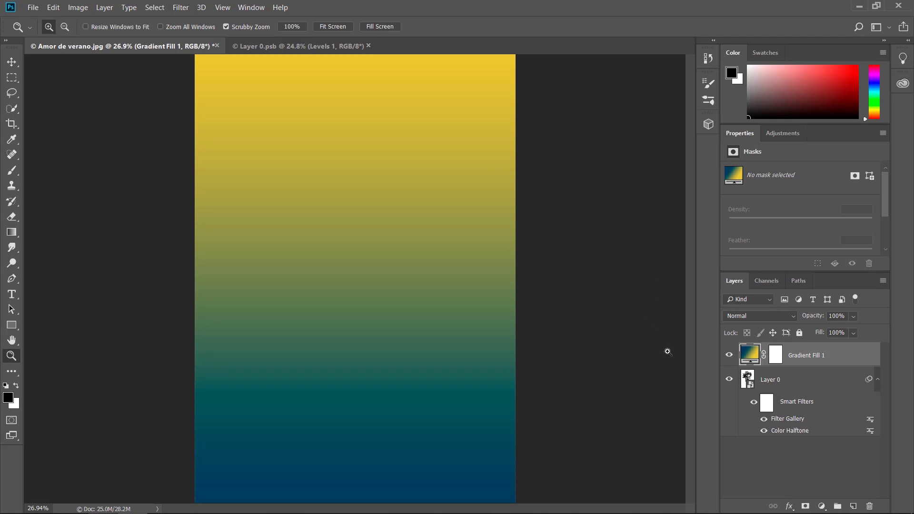
Set the gradient fill layer's blend mode to Screen at 100% opacity.
left_click(792, 320)
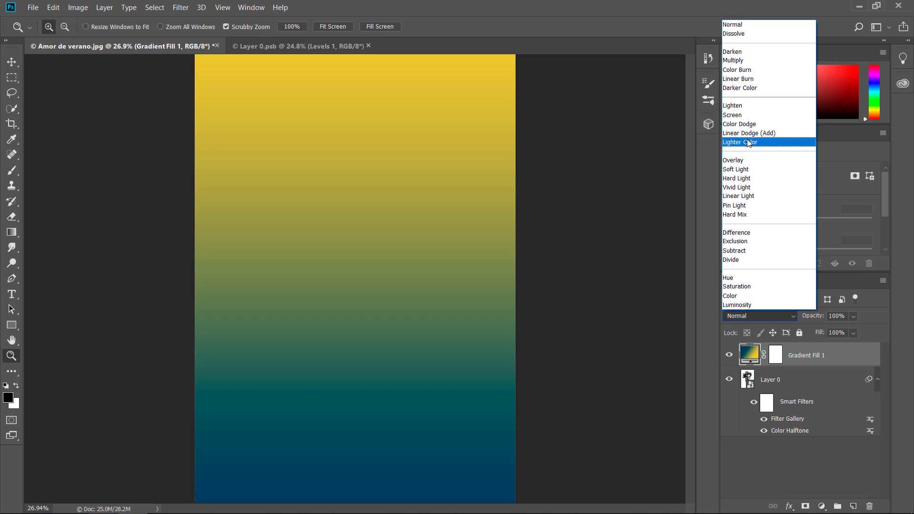
left_click(740, 114)
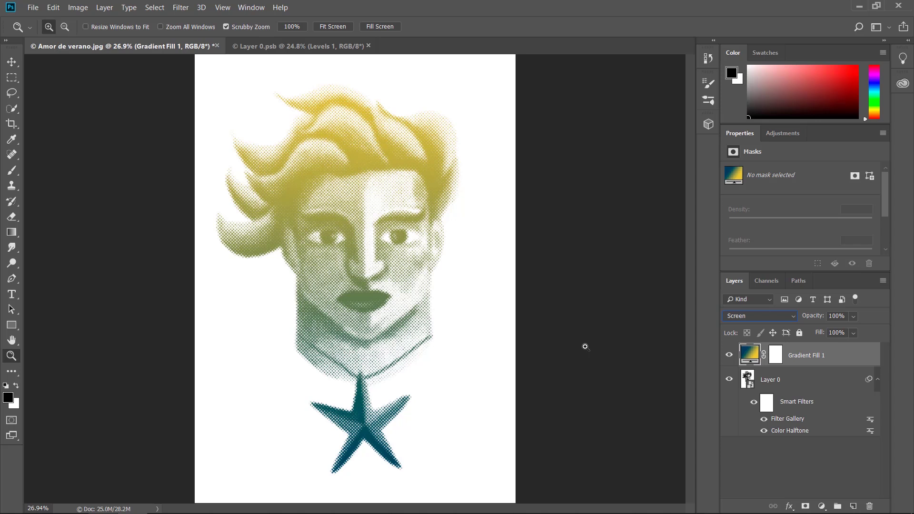
left_click(853, 316)
left_click_drag(844, 334, 893, 329)
Try the Vivid Light and Multiply blend modes on the gradient fill layer and return it to Screen.
left_click(792, 317)
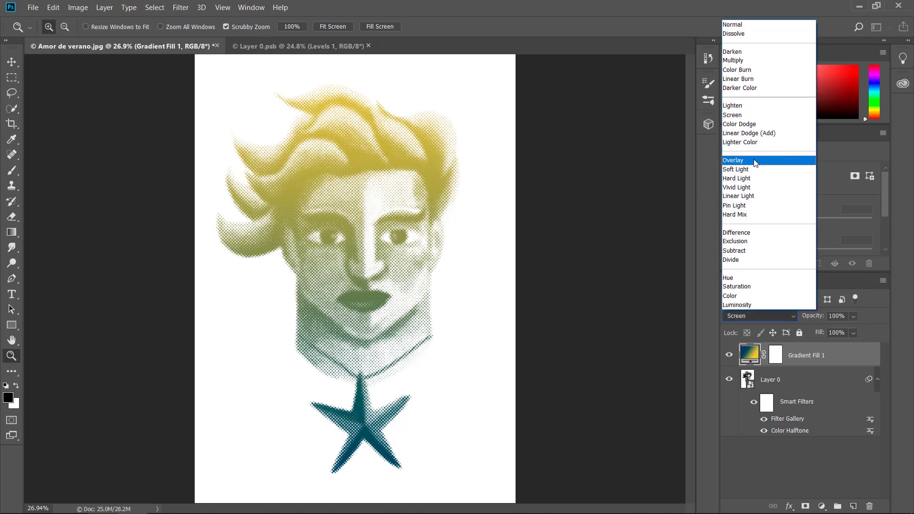
left_click(753, 189)
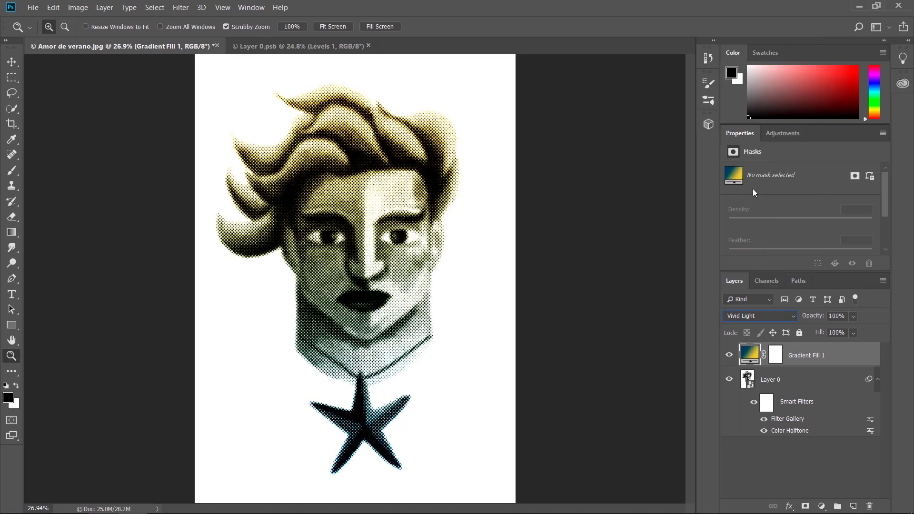
left_click(793, 317)
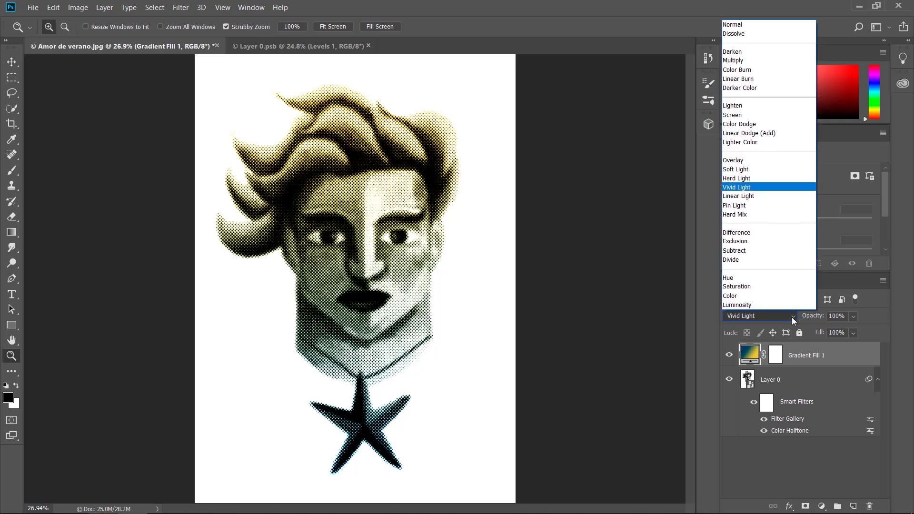
left_click(752, 64)
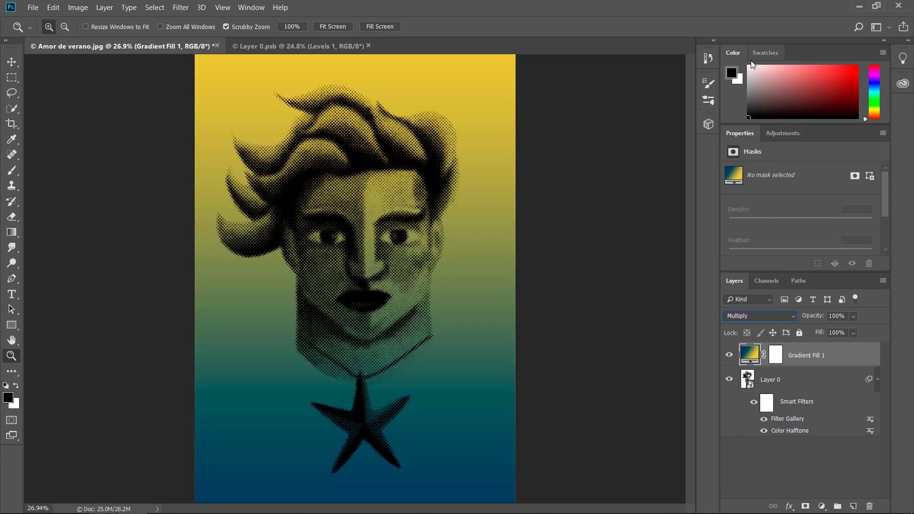
left_click(793, 317)
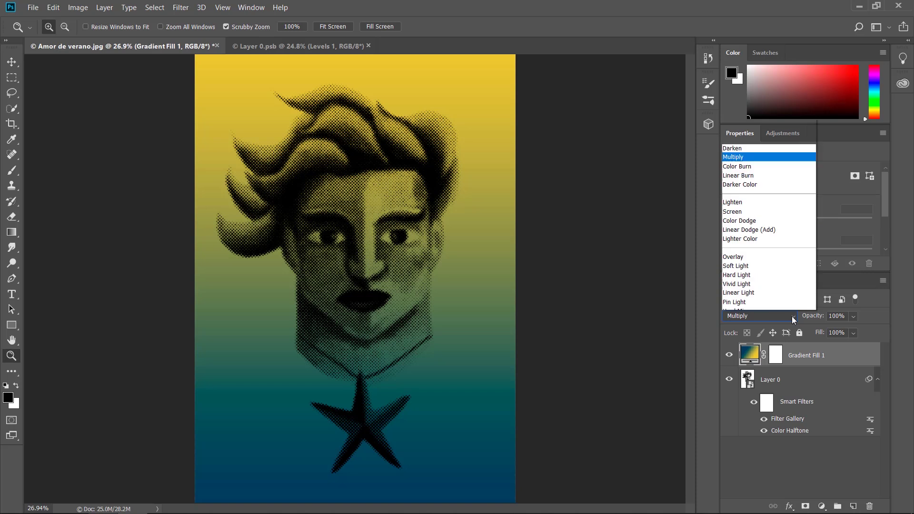
left_click(732, 115)
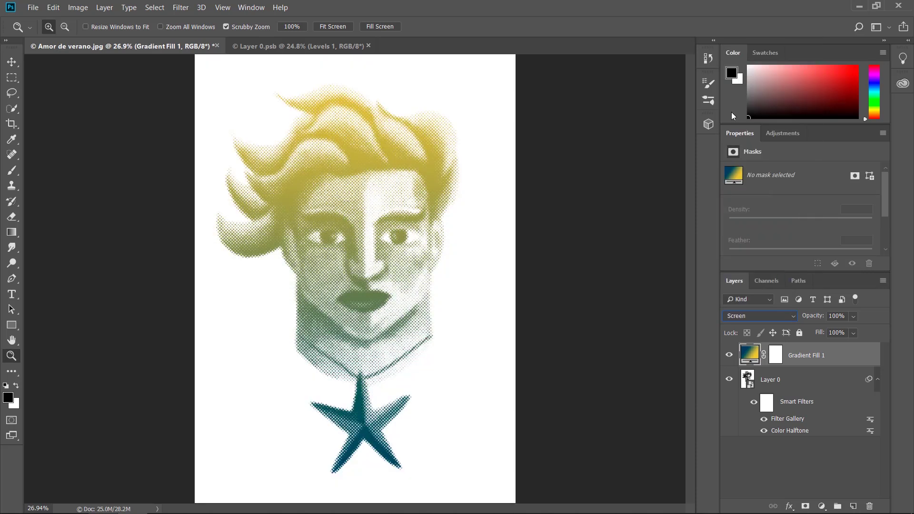